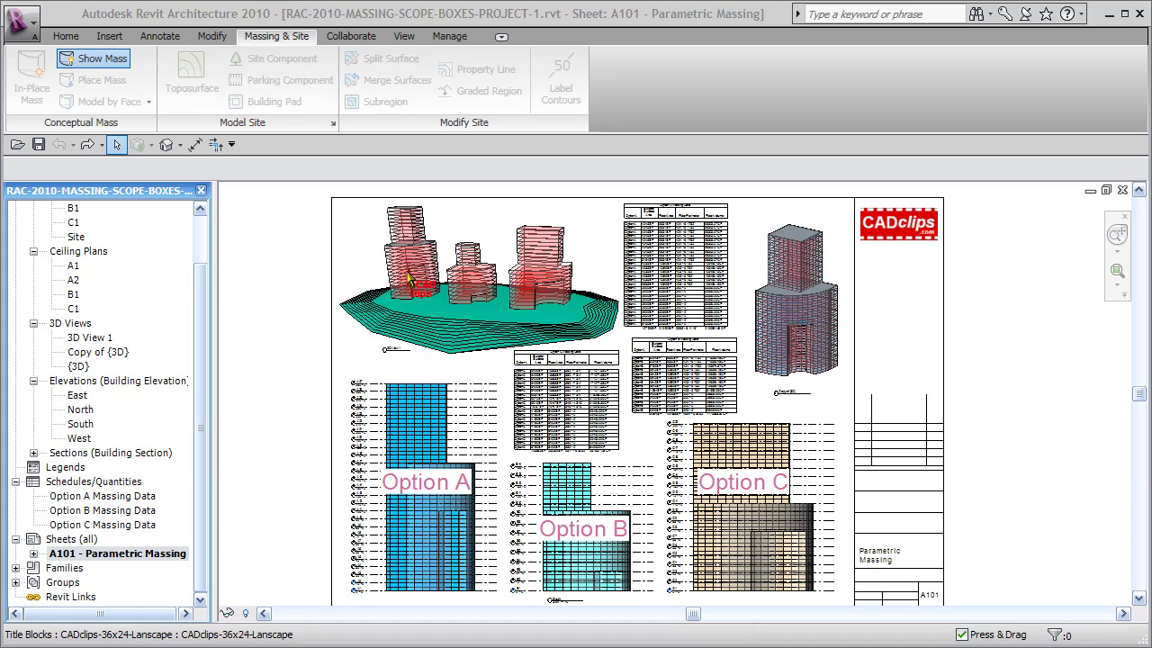
Frame the sheet's 3D massing viewport and review the Option A schedule down to its bottom rows.
click(273, 307)
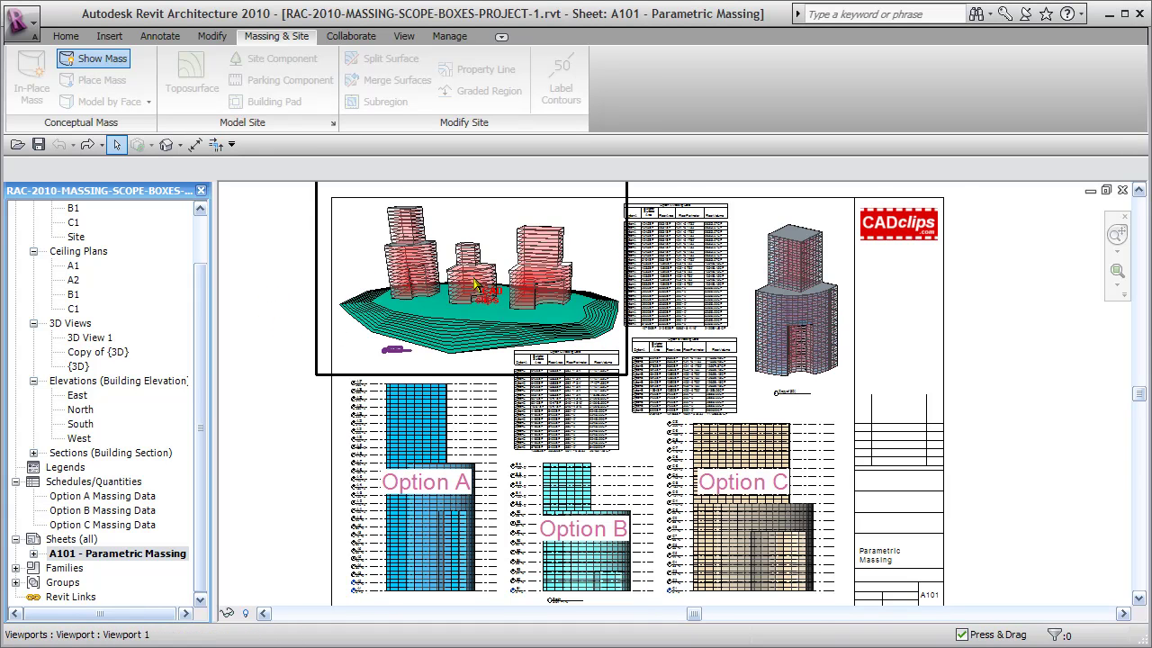
scroll(482, 286, up, 4)
middle_drag(840, 343, 900, 443)
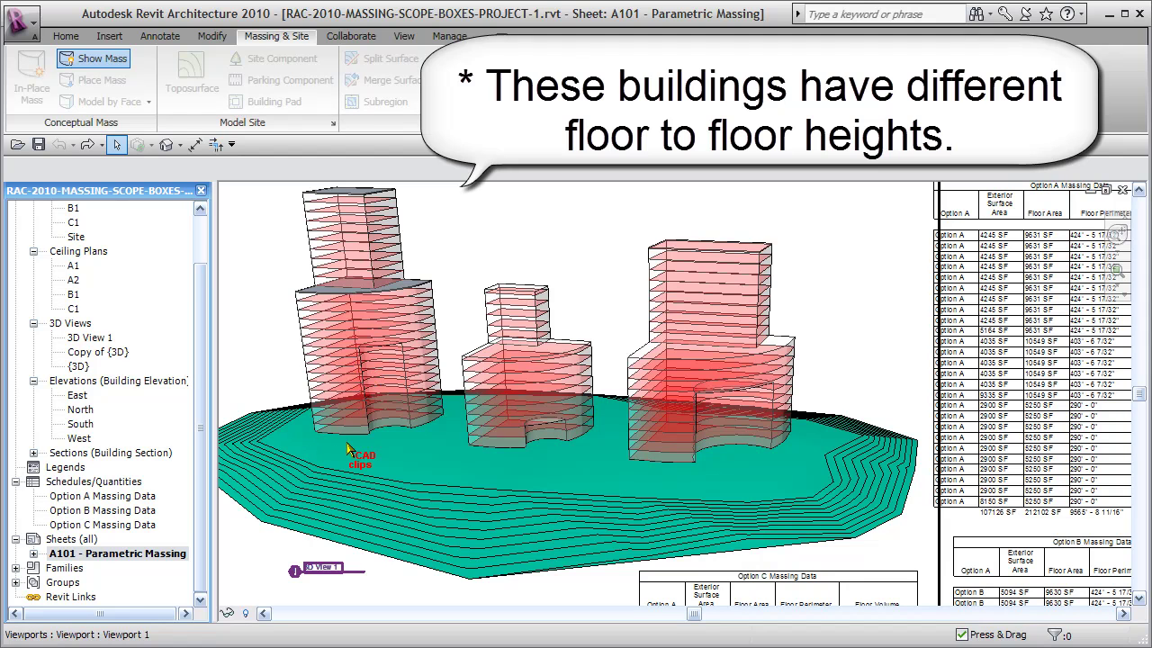
middle_drag(714, 388, 270, 410)
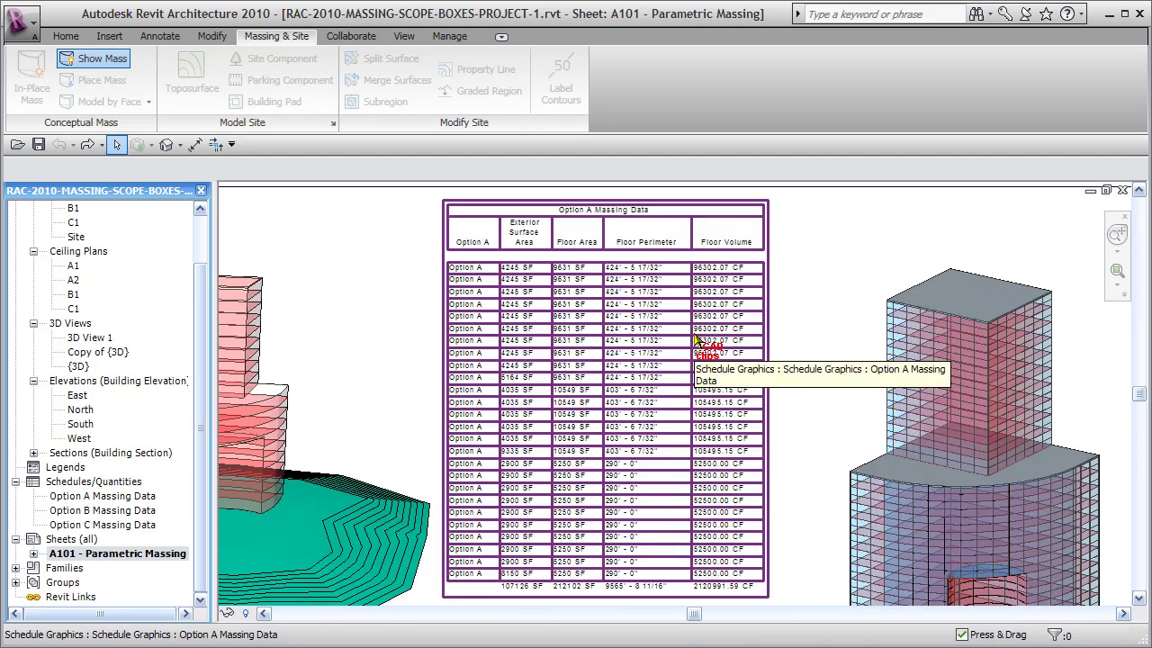
mouse_move(869, 329)
middle_down()
mouse_move(874, 380)
mouse_move(900, 386)
middle_up()
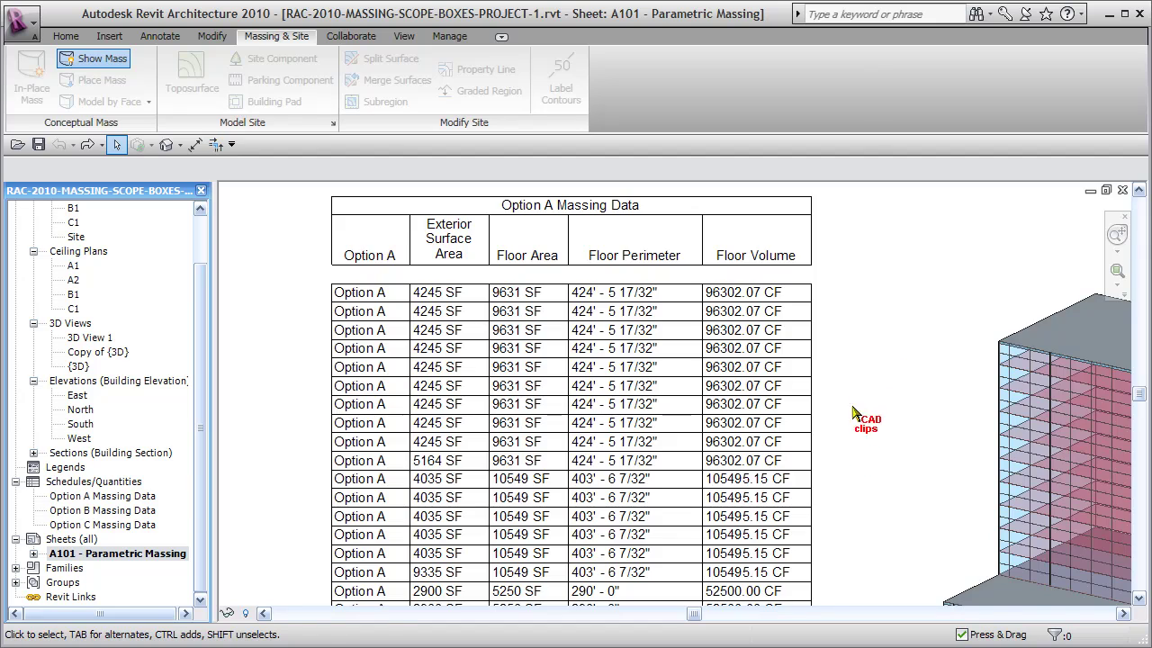
middle_drag(855, 414, 864, 273)
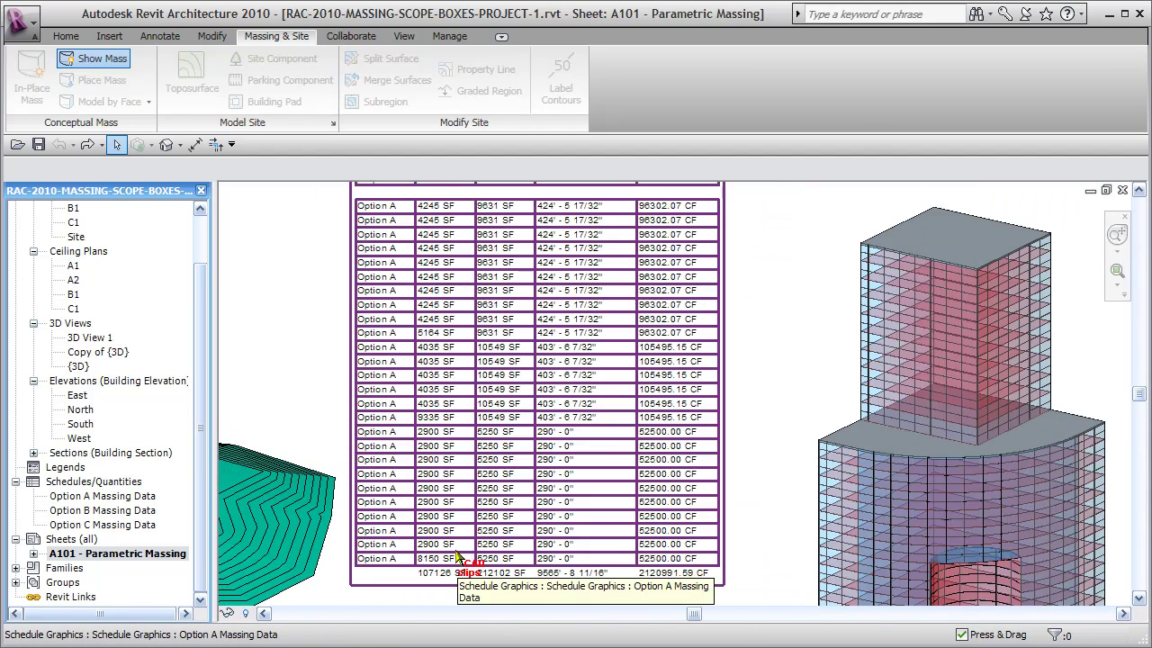
middle_drag(459, 558, 651, 306)
Look over the Option B and Option C schedules on the sheet.
middle_drag(742, 477, 702, 442)
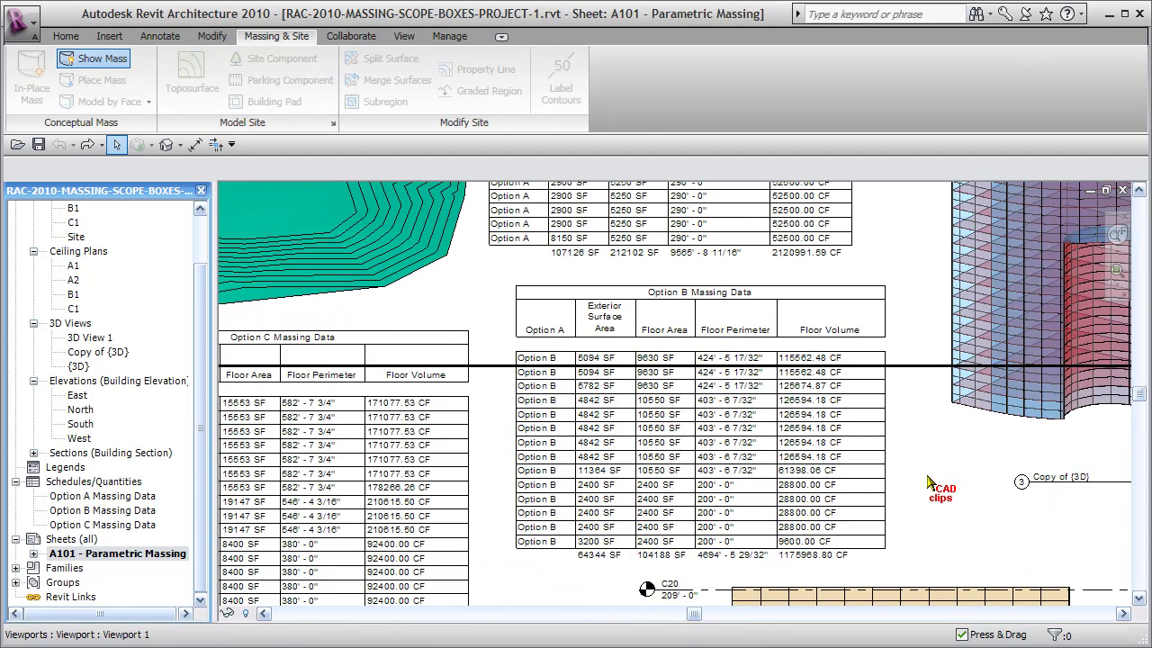
scroll(950, 484, up, 2)
middle_drag(403, 470, 869, 378)
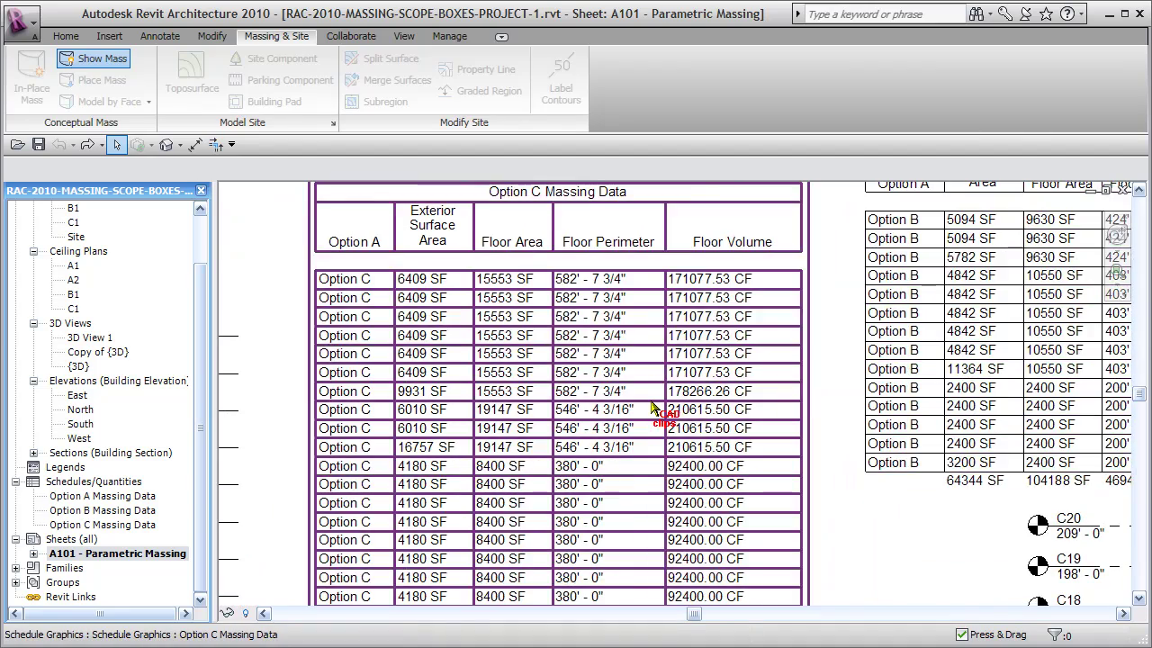
scroll(669, 412, down, 2)
scroll(655, 407, down, 1)
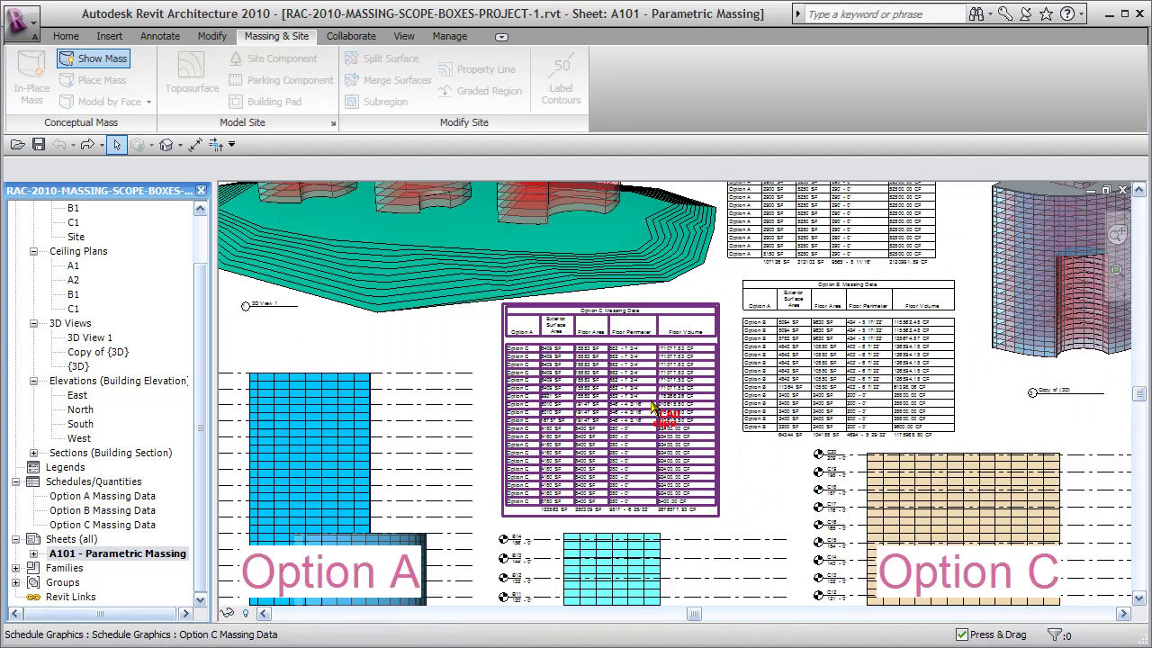
scroll(682, 413, down, 2)
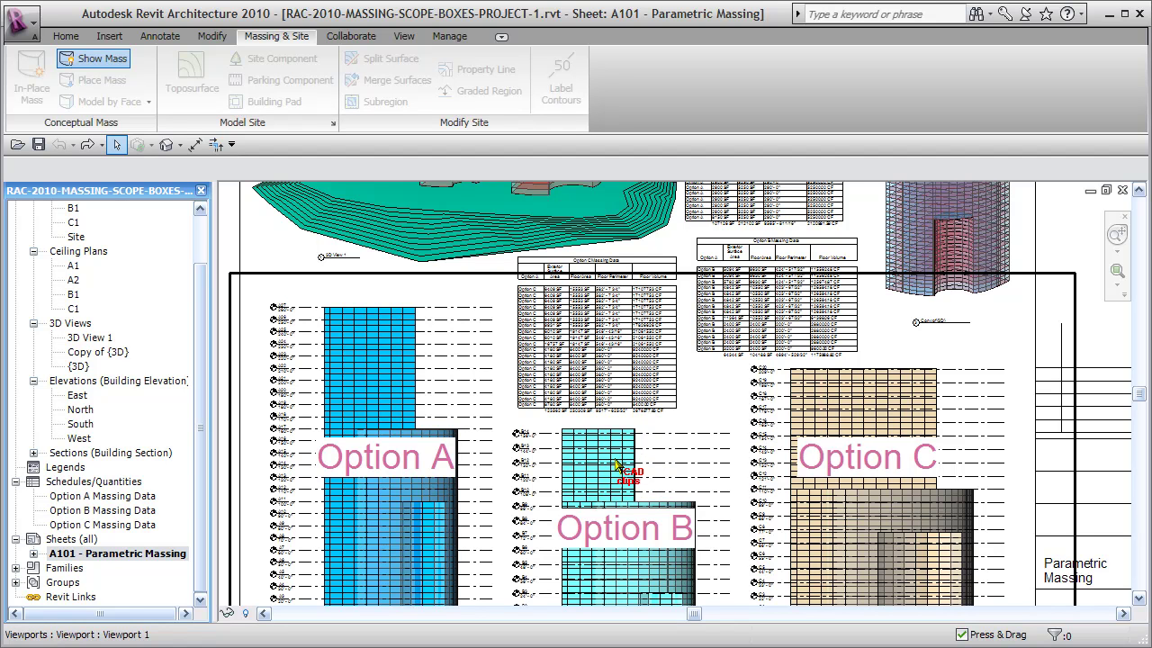
scroll(619, 456, down, 1)
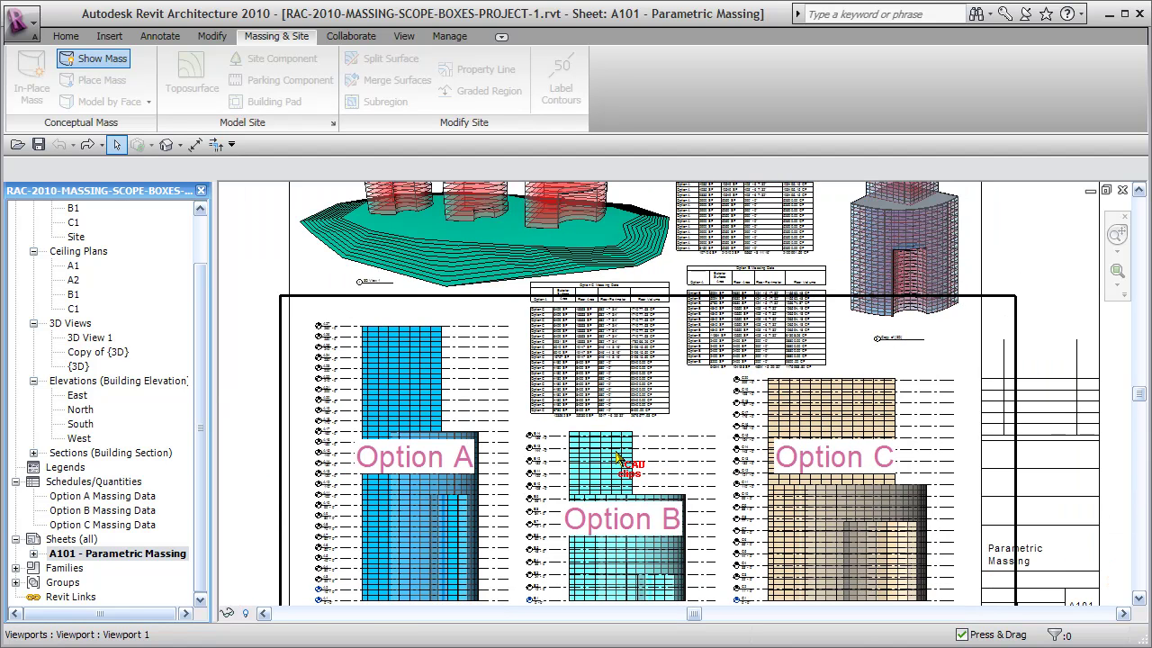
scroll(619, 459, down, 1)
scroll(620, 458, down, 2)
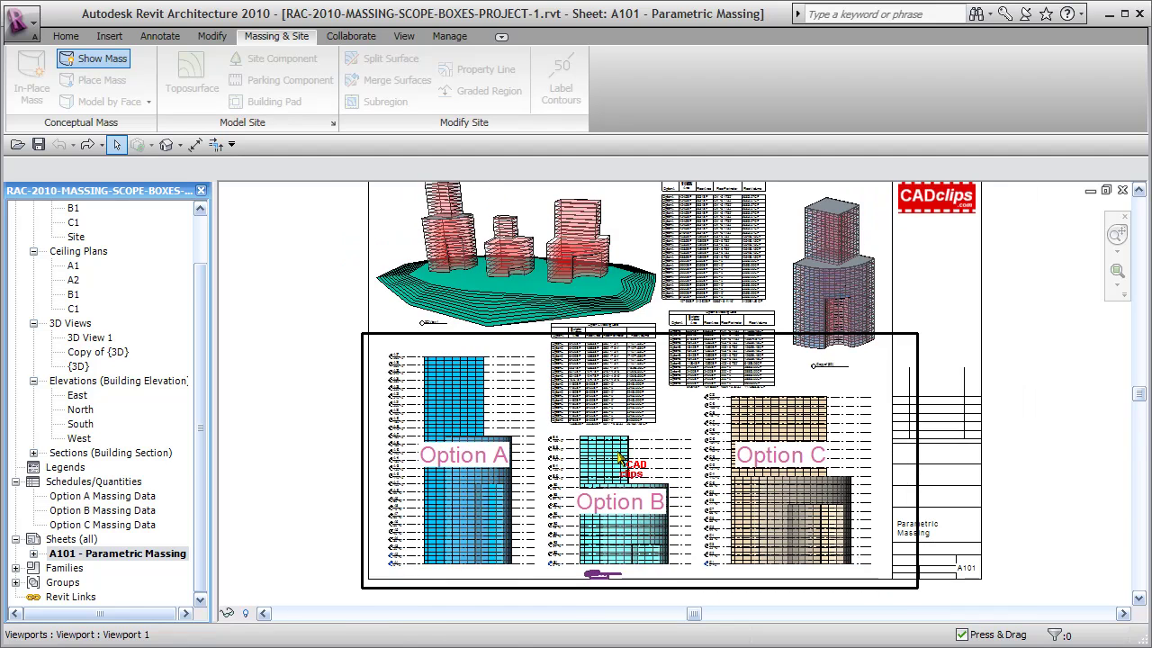
scroll(599, 468, up, 2)
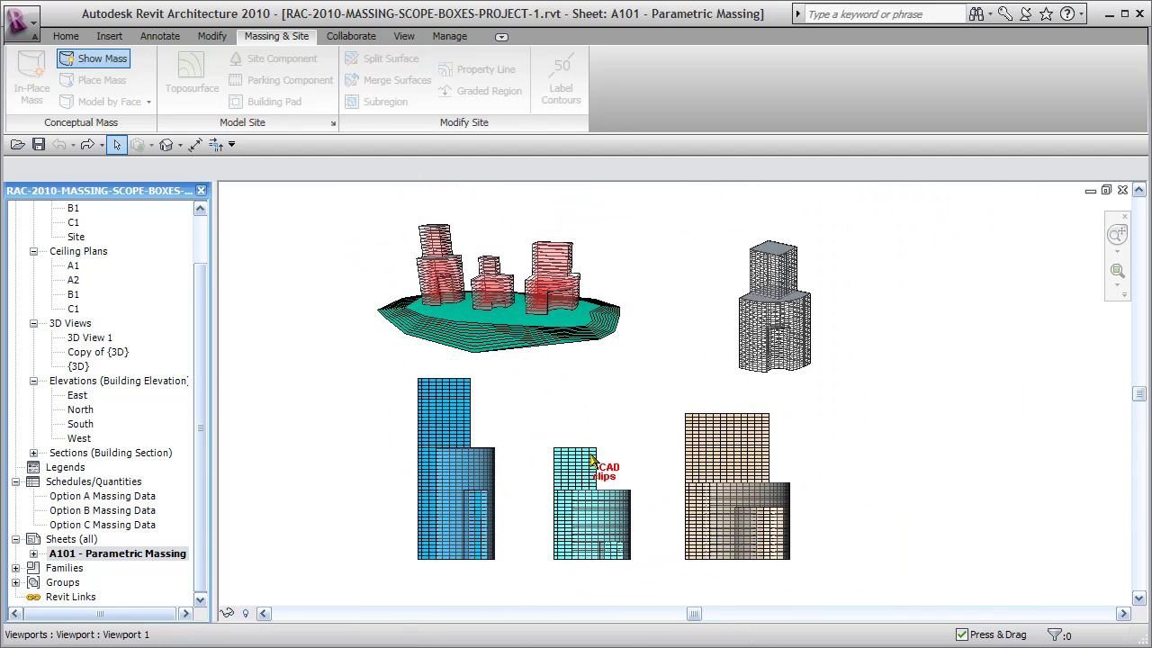
scroll(608, 473, up, 1)
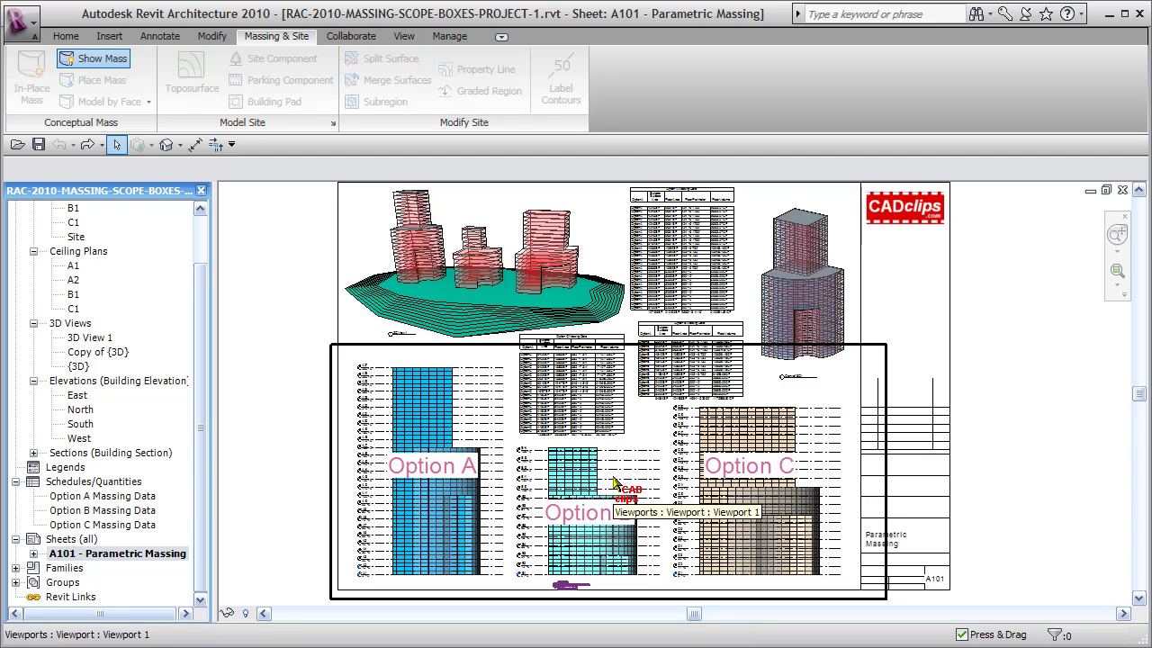
In the {3D} view, place a Base Building mass on the work plane beside the other three.
double_click(77, 366)
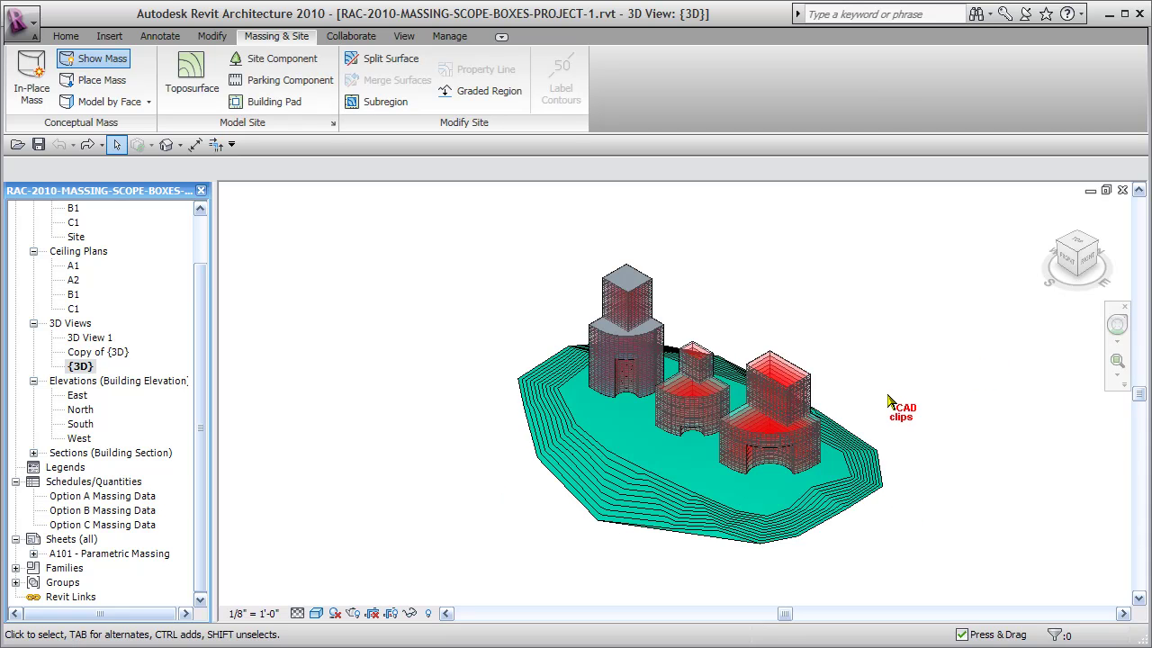
shift+middle_drag(865, 457, 902, 420)
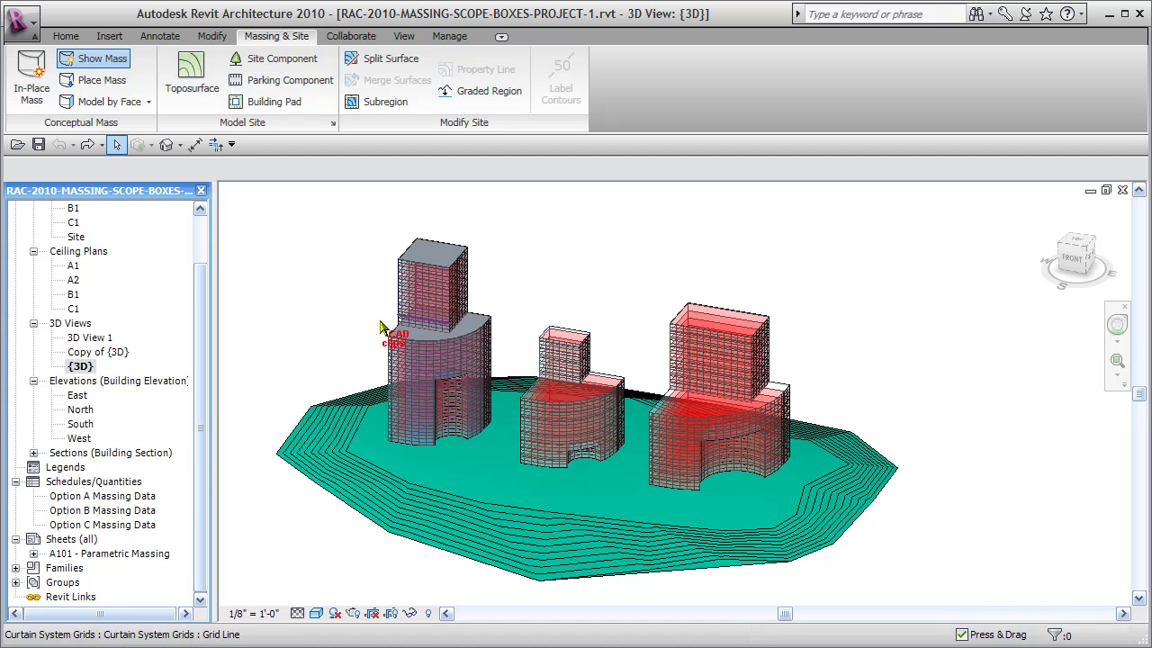
click(15, 568)
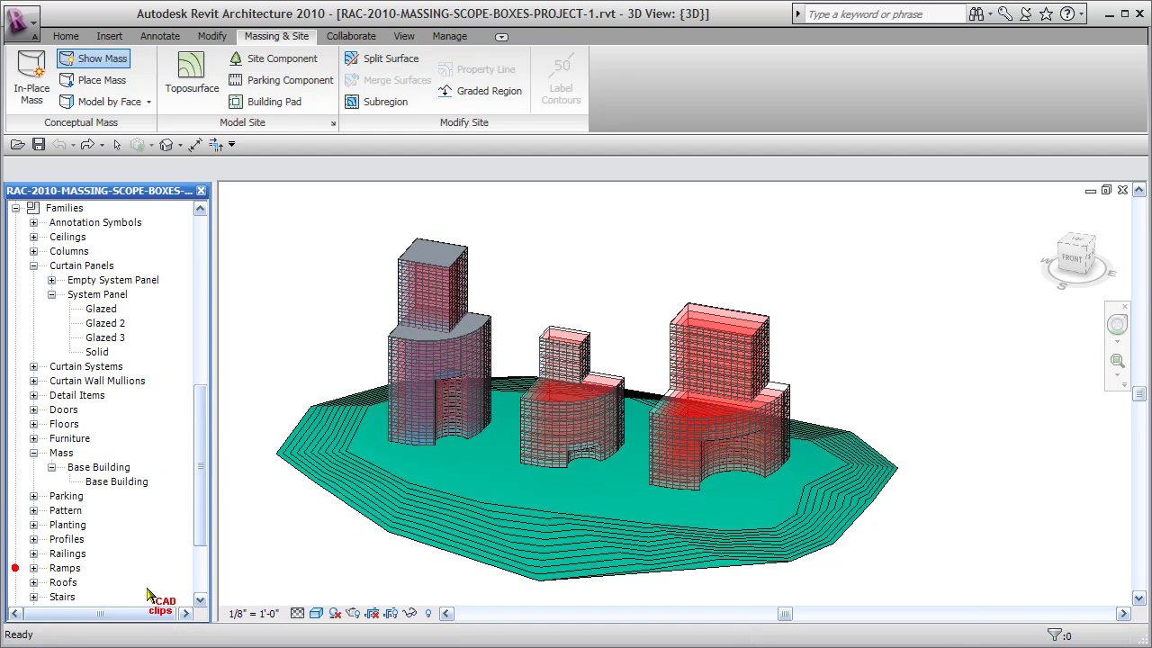
click(126, 482)
drag(126, 486, 880, 375)
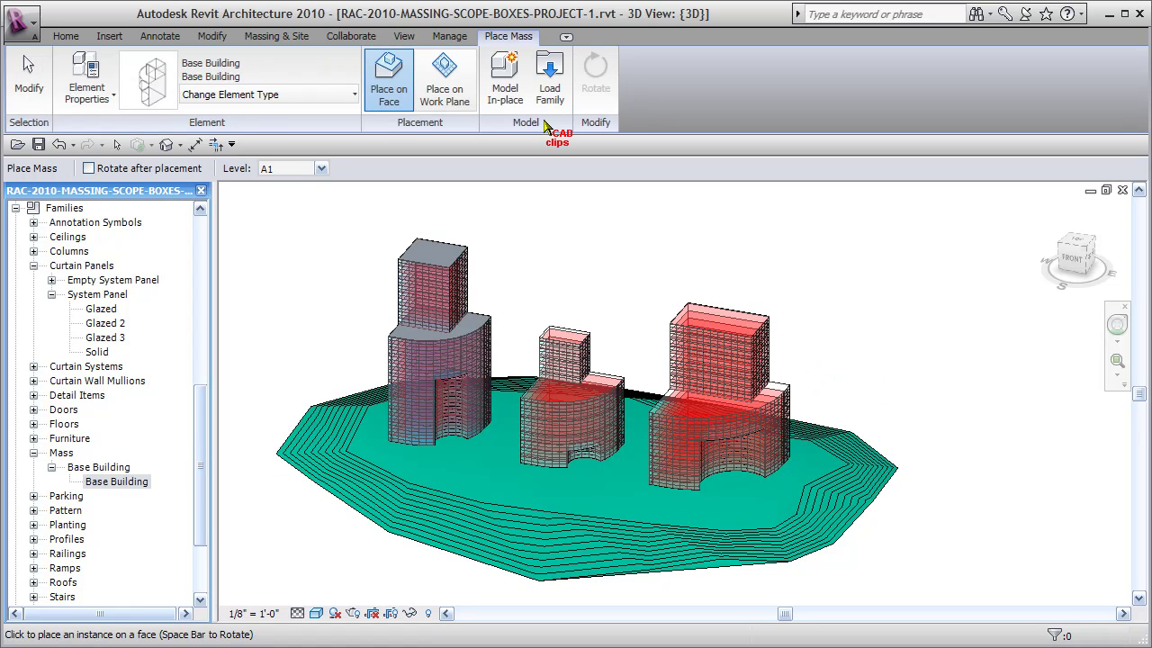
click(445, 82)
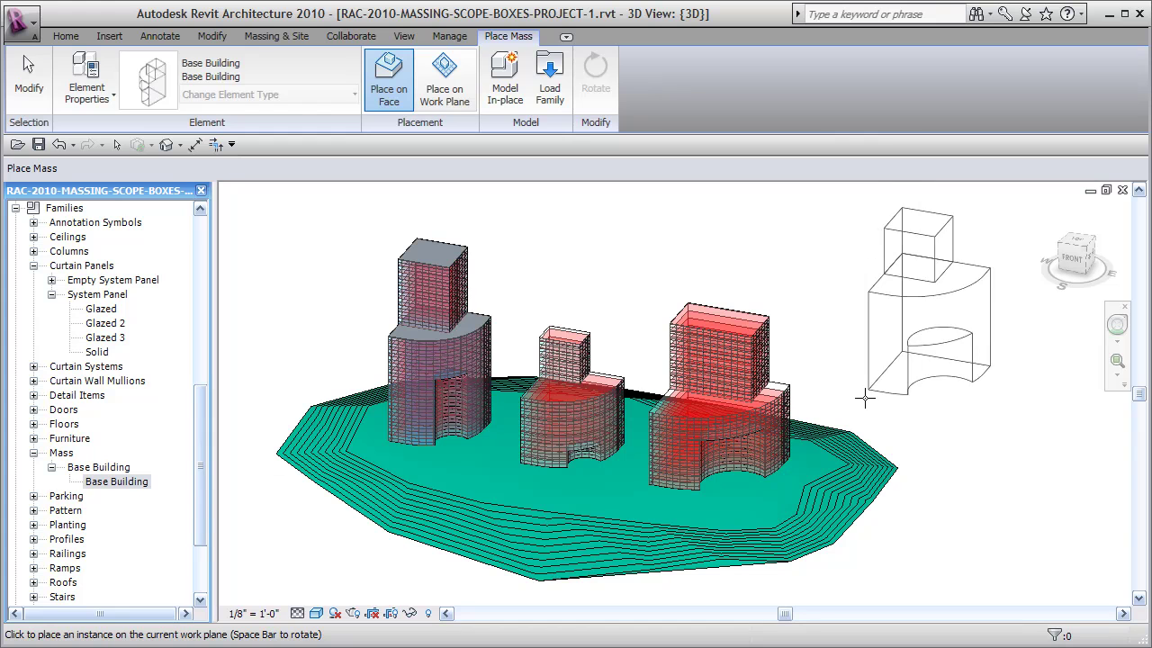
click(862, 402)
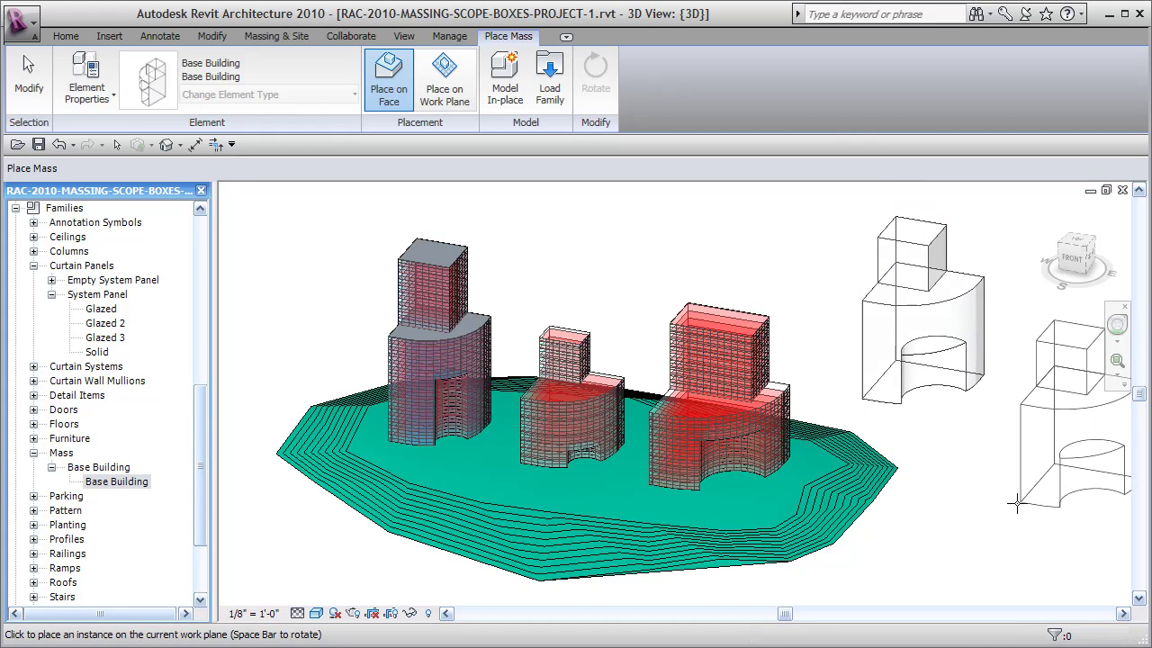
key(Escape)
key(Escape)
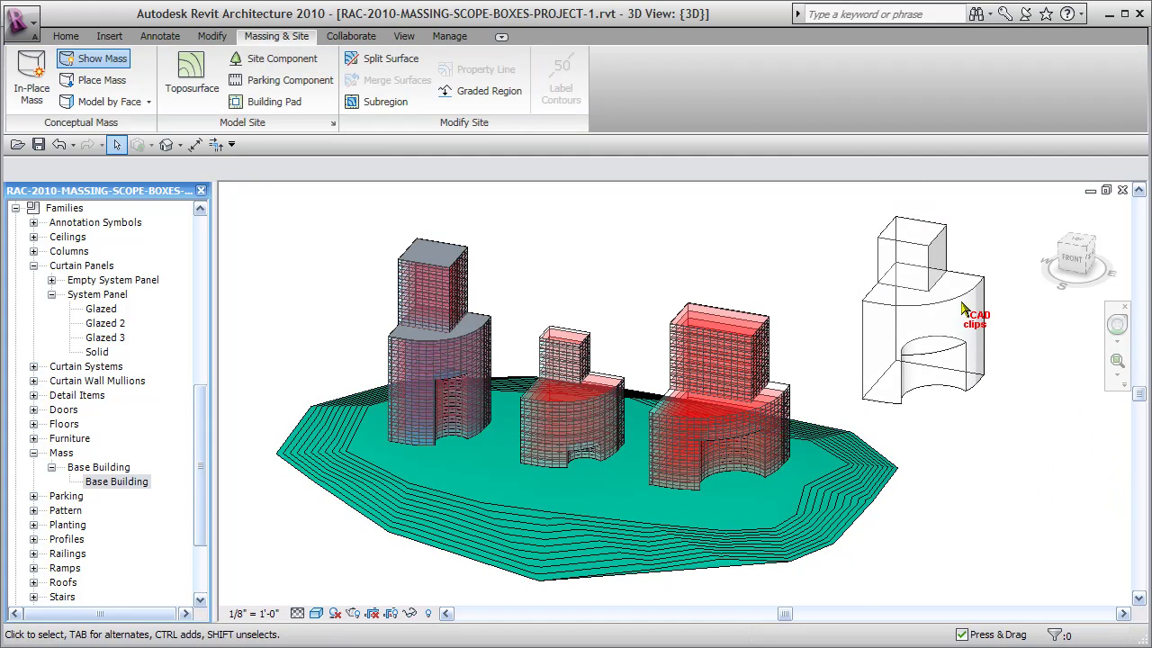
middle_drag(963, 308, 806, 349)
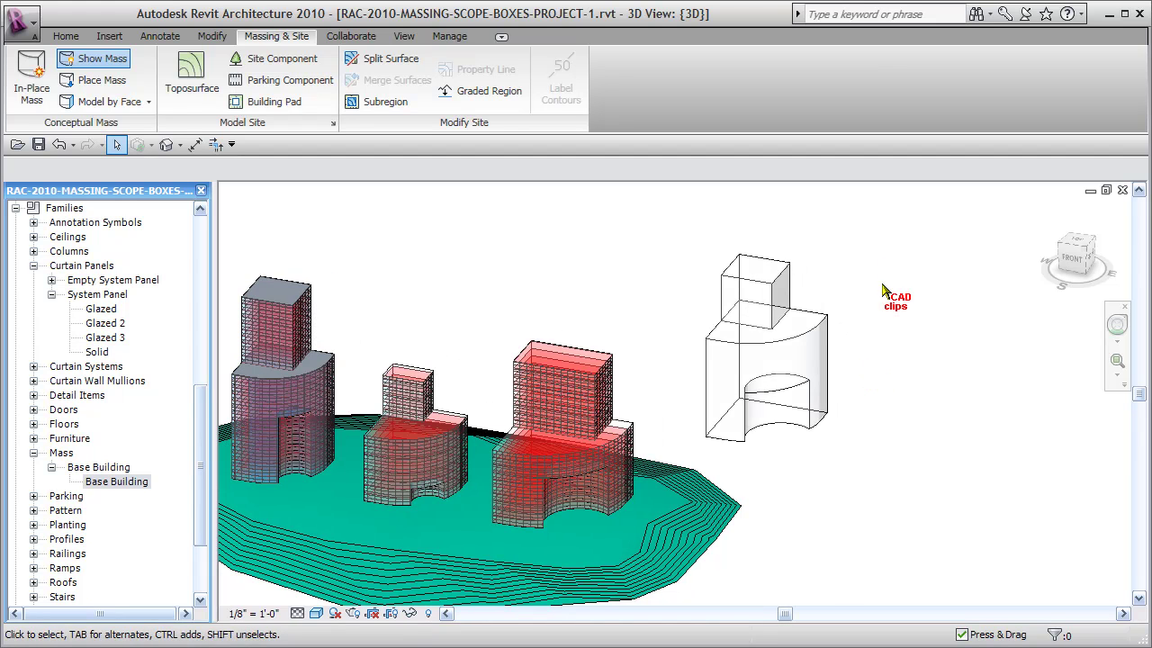
Select the new mass; set base width 165', base height 140', entrance height 60', tower depth 50'.
click(826, 324)
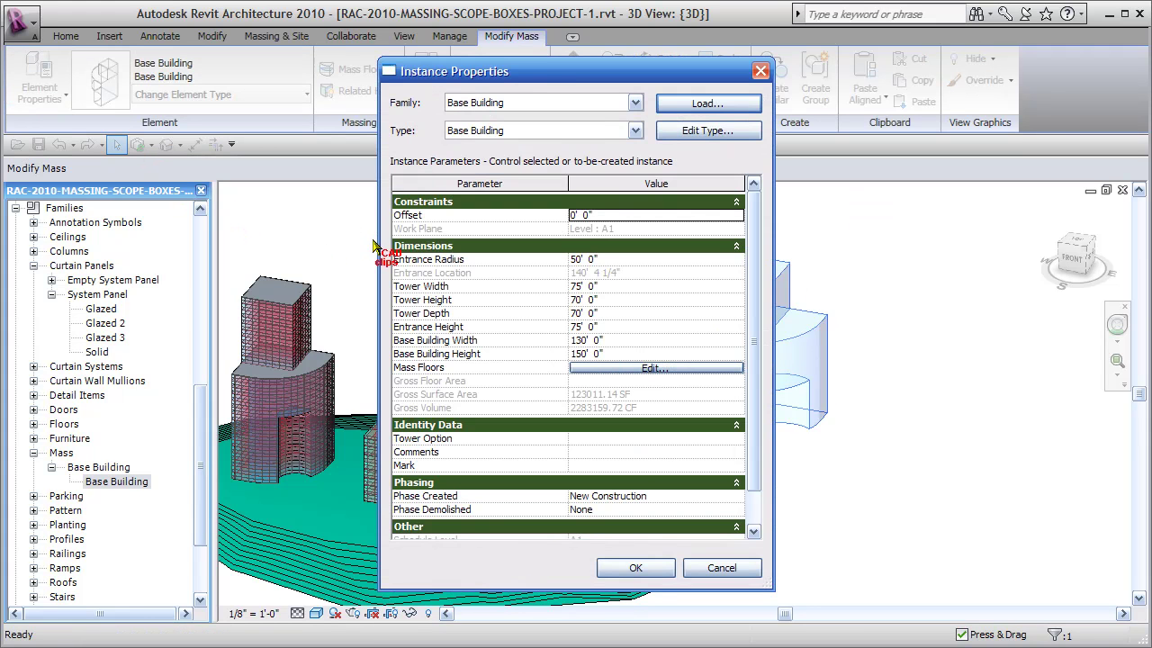
drag(525, 67, 336, 72)
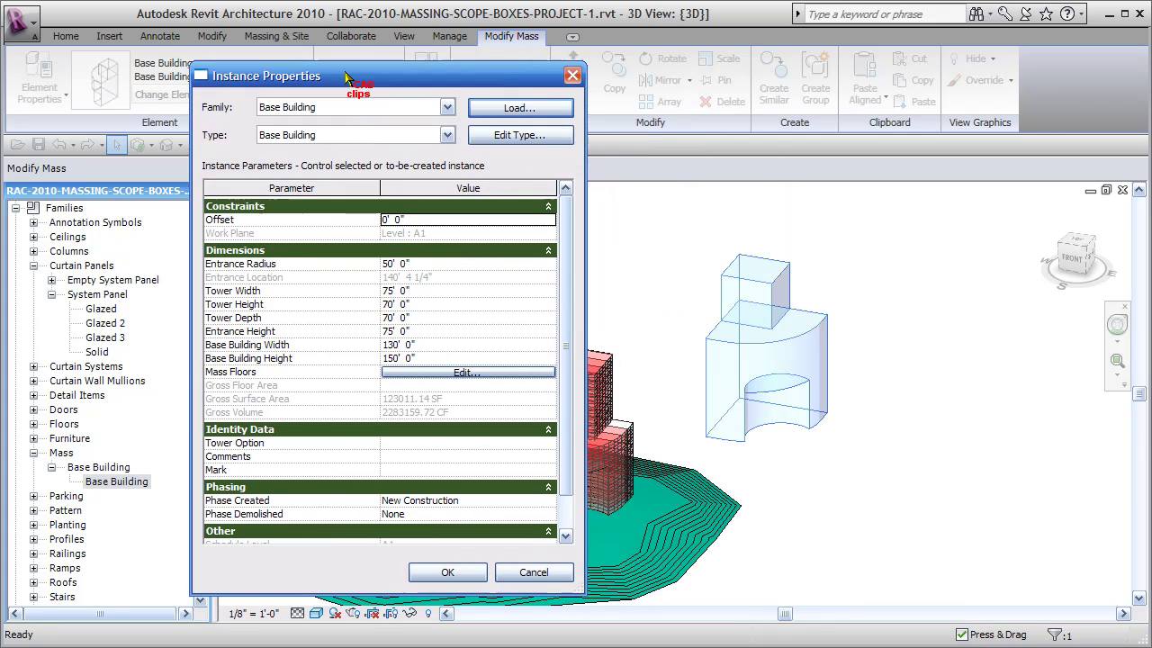
click(427, 291)
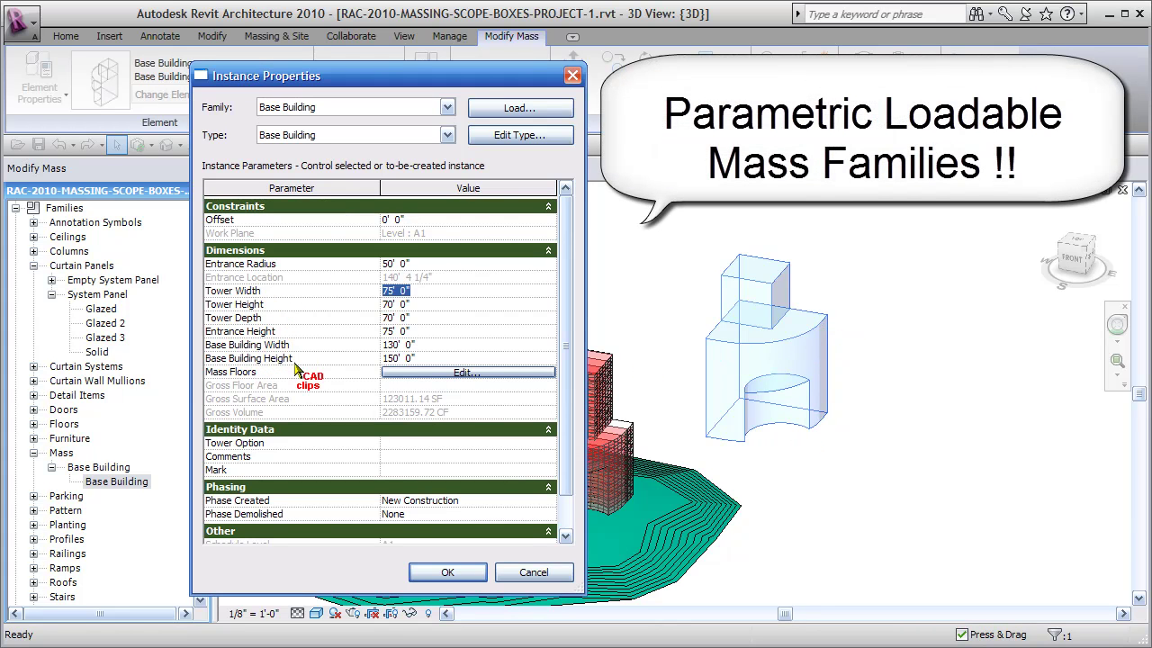
click(437, 345)
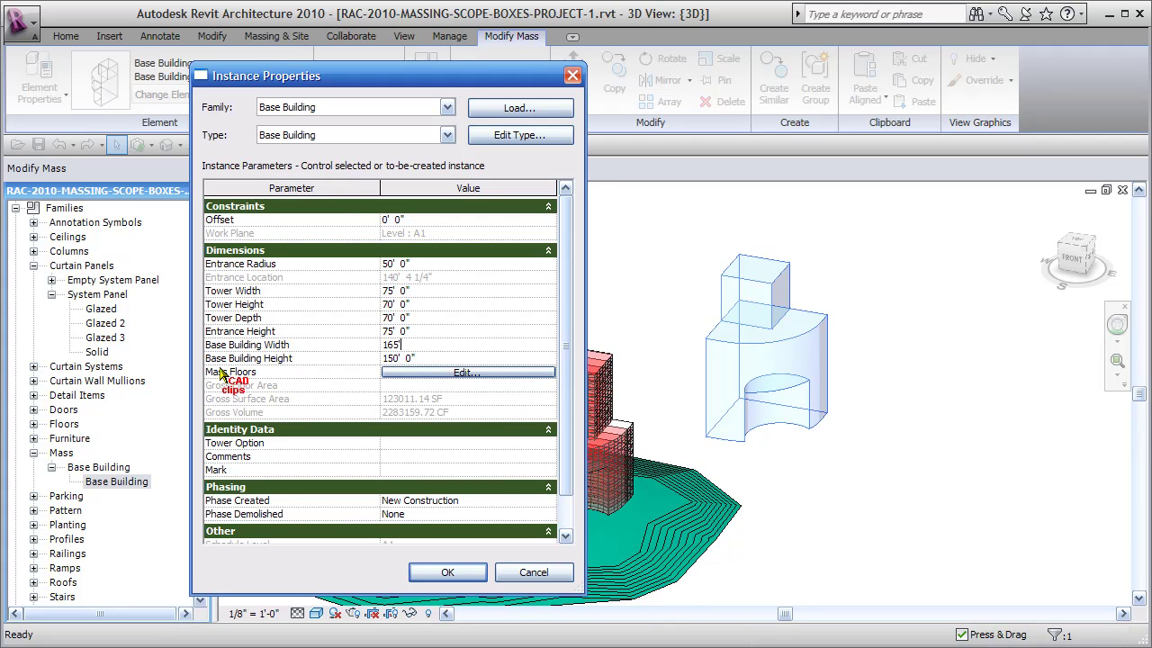
click(434, 358)
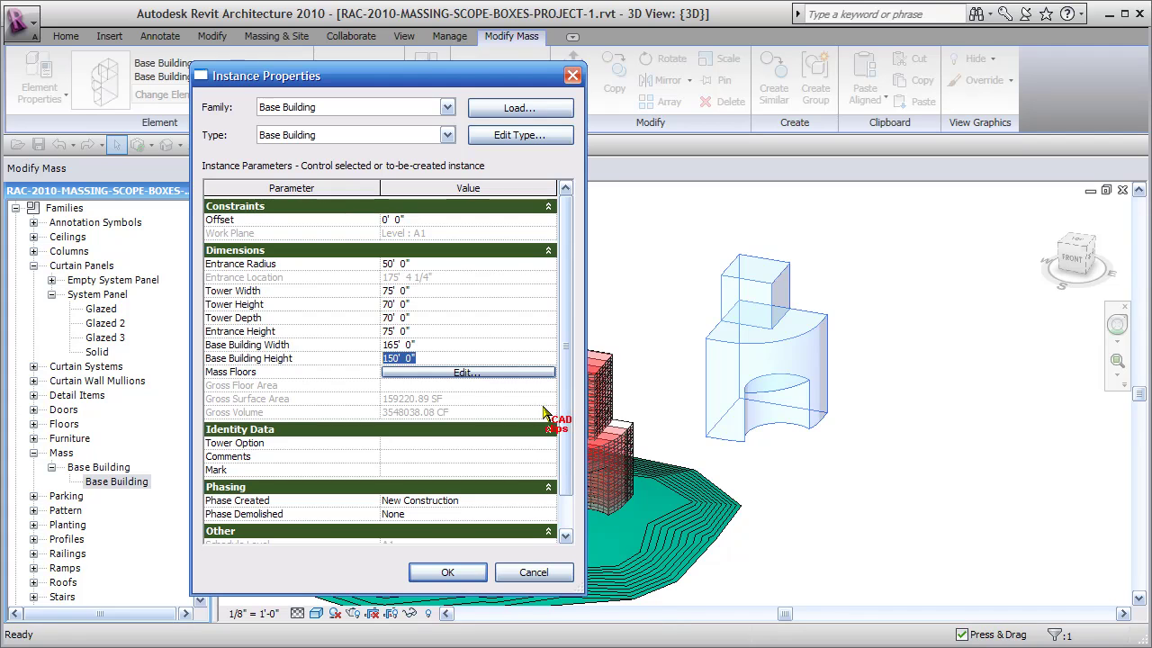
text(140)
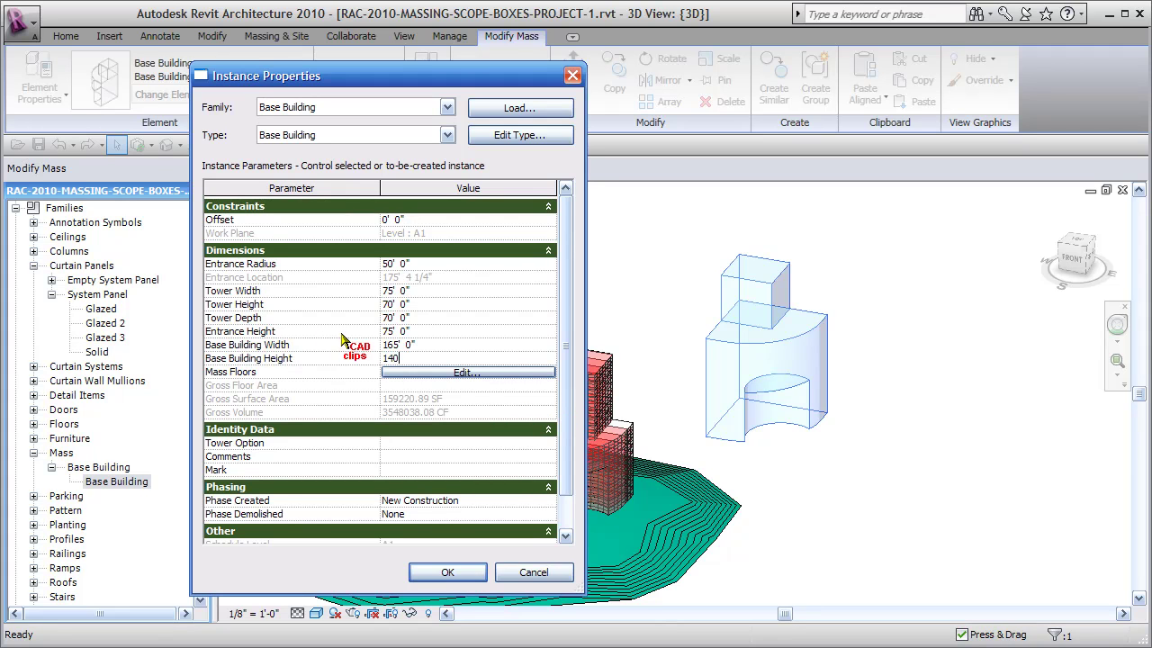
click(431, 332)
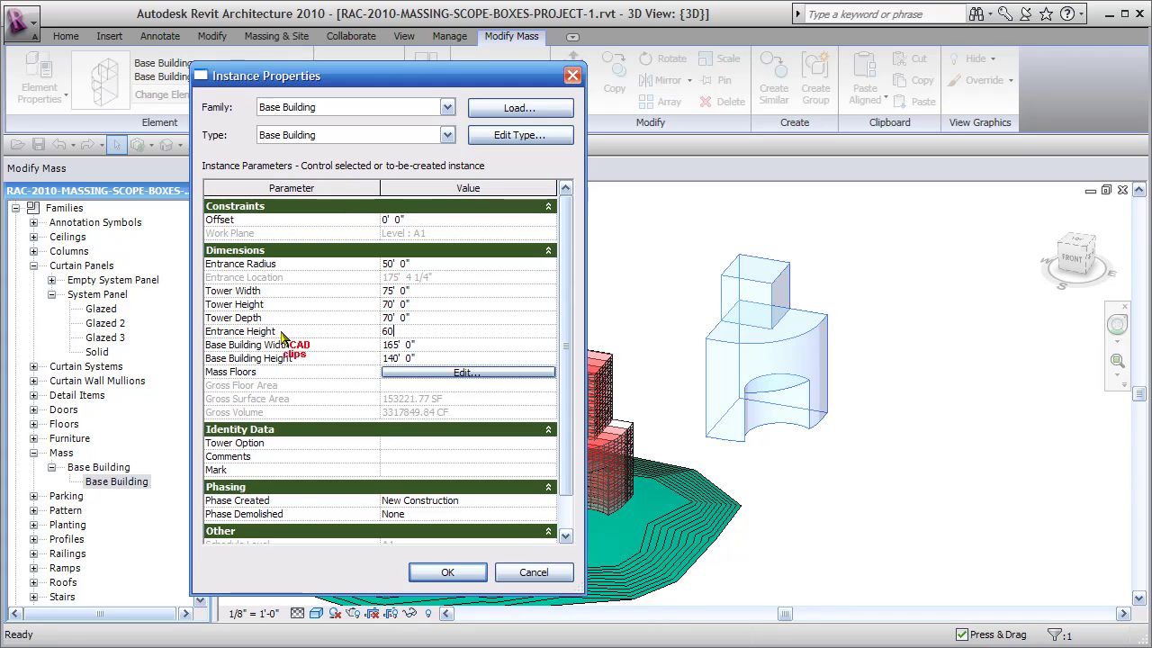
click(419, 319)
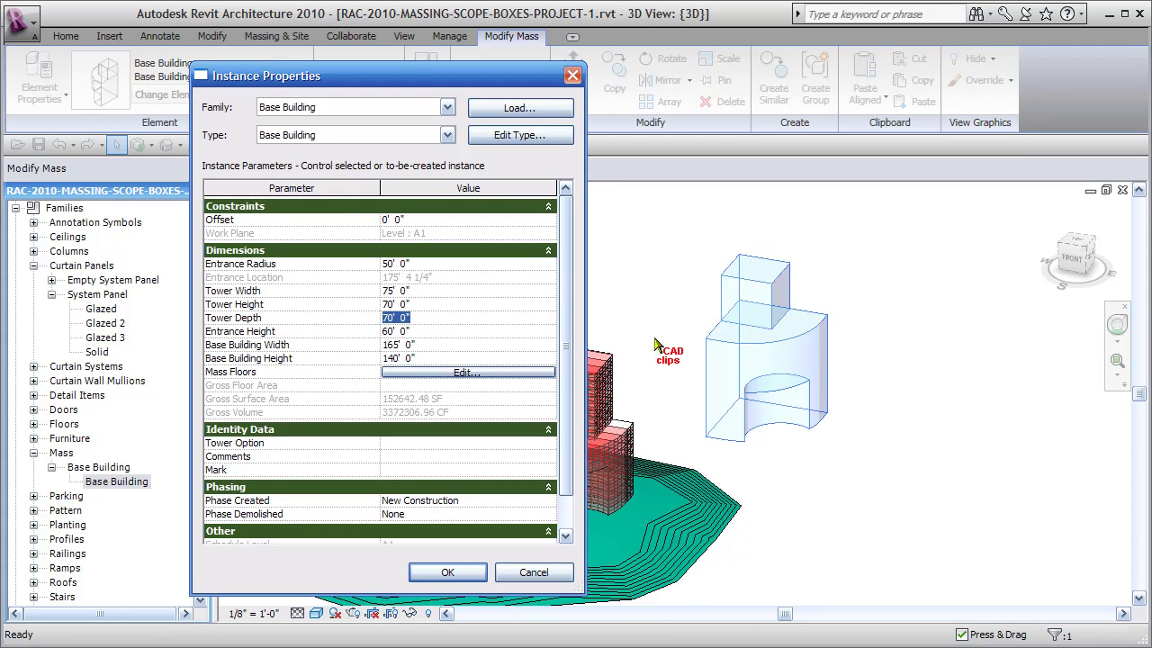
text(5)
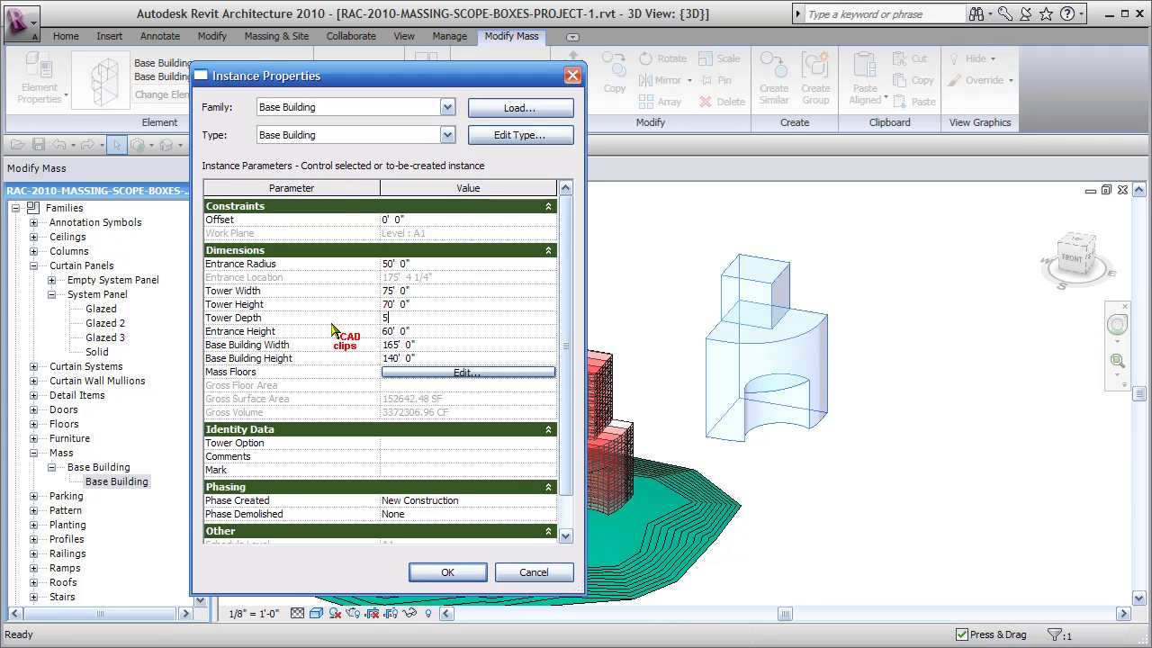
text(0)
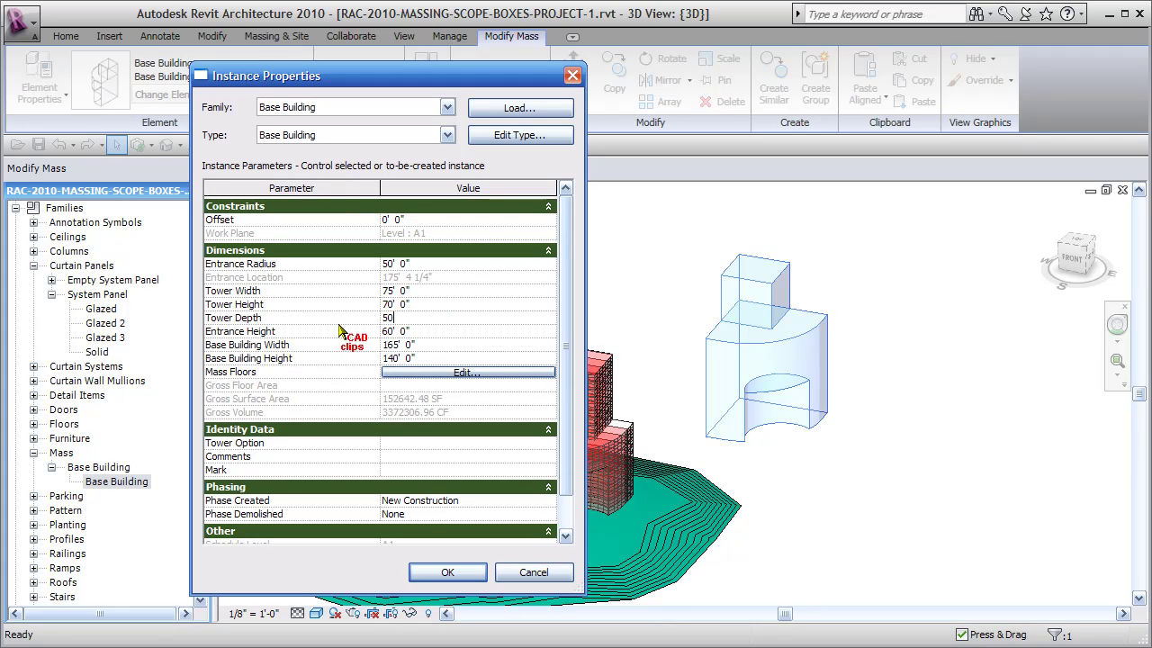
Set Tower Height 100', Tower Width 60' and Entrance Radius 35', then apply the changes.
click(422, 305)
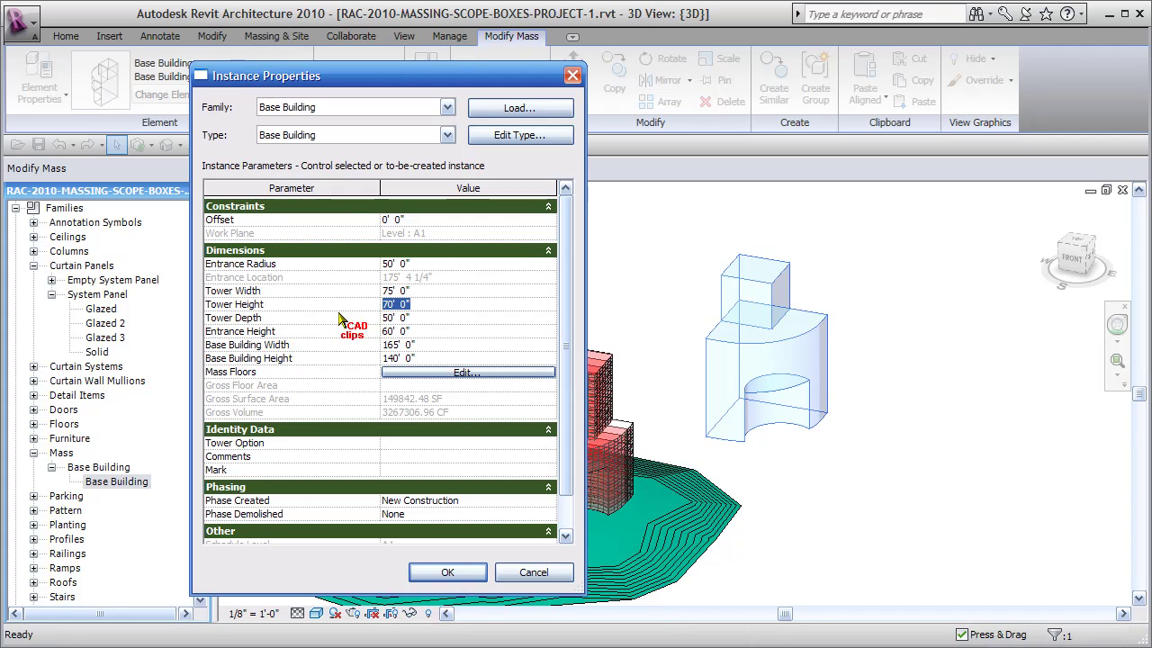
text(100)
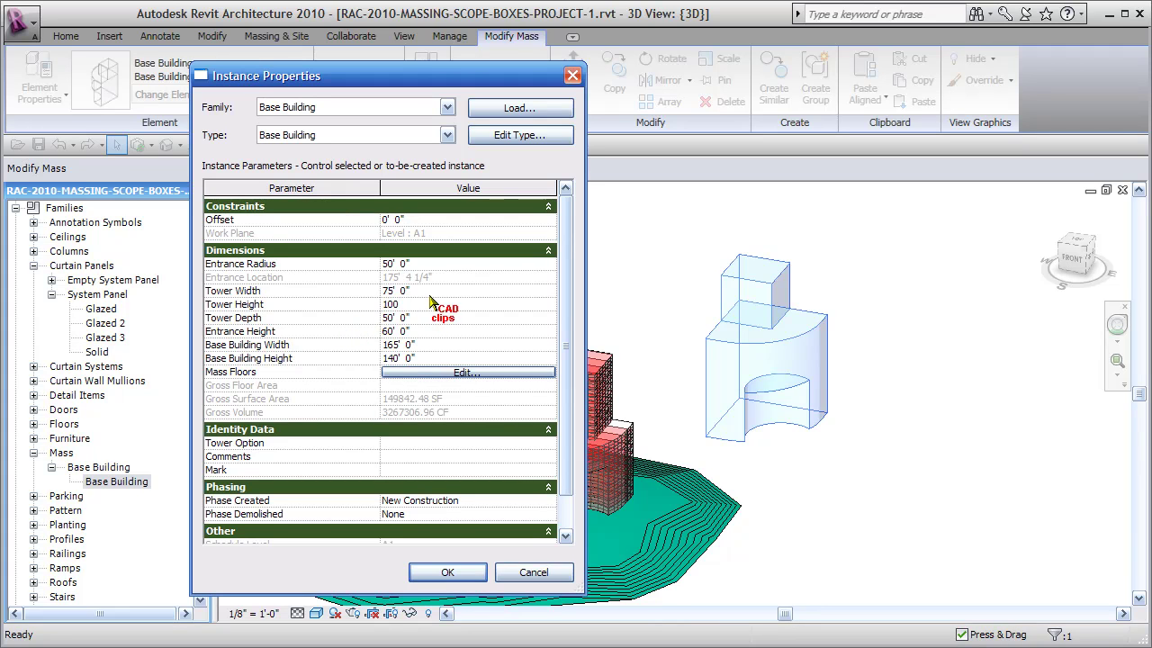
click(431, 290)
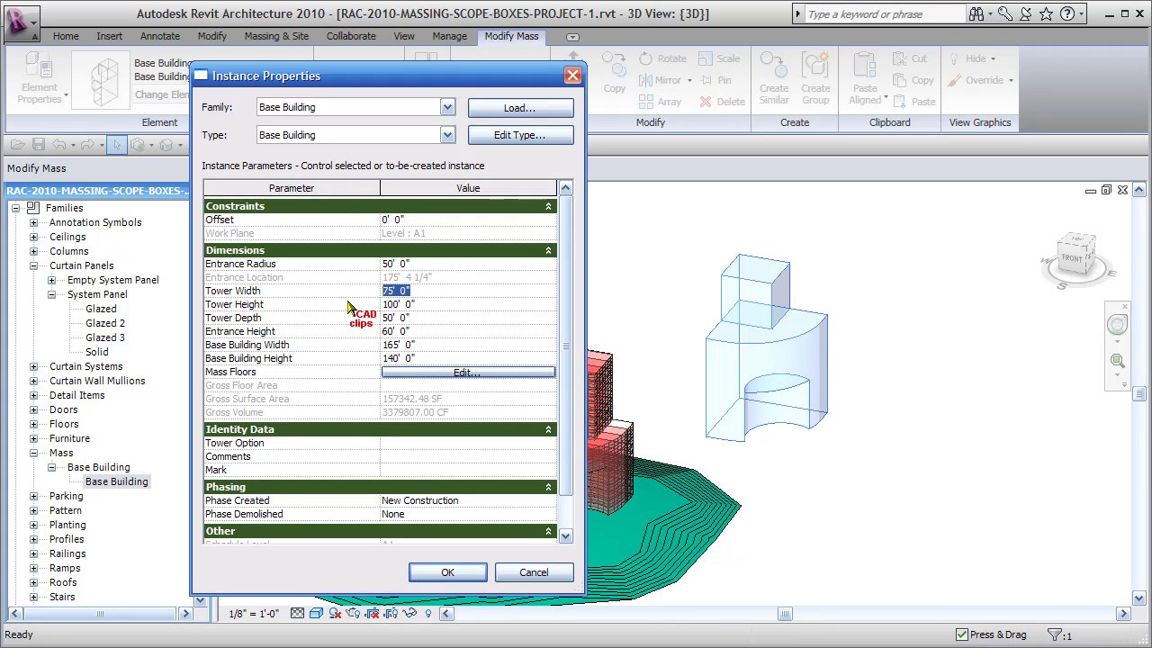
text(60)
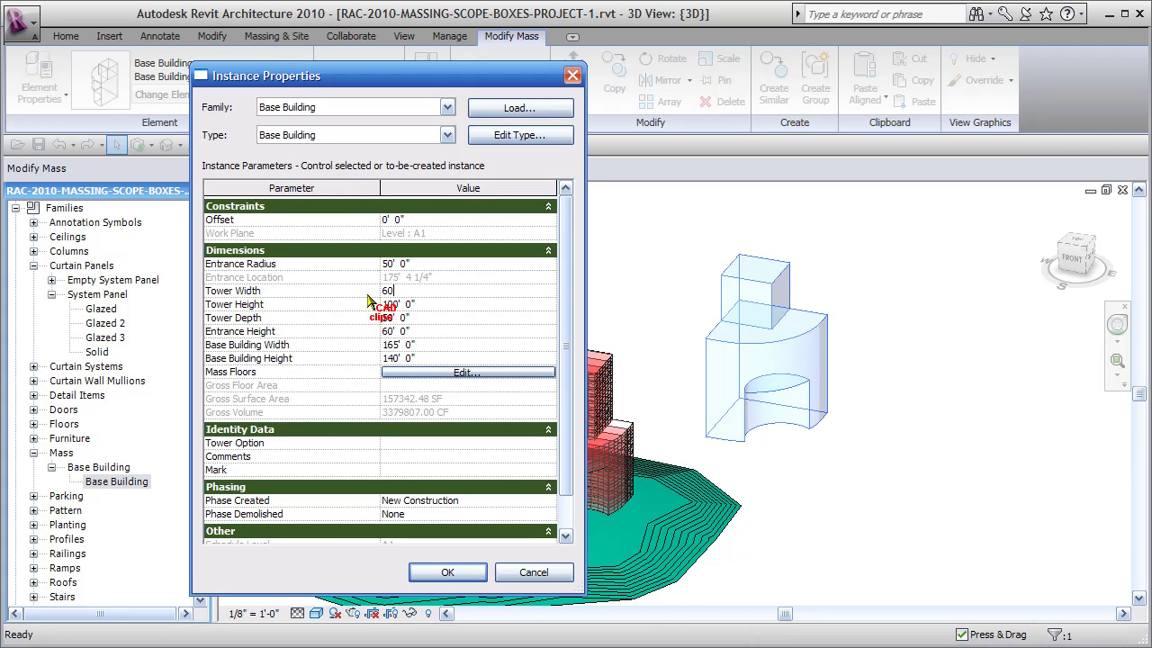
double_click(434, 265)
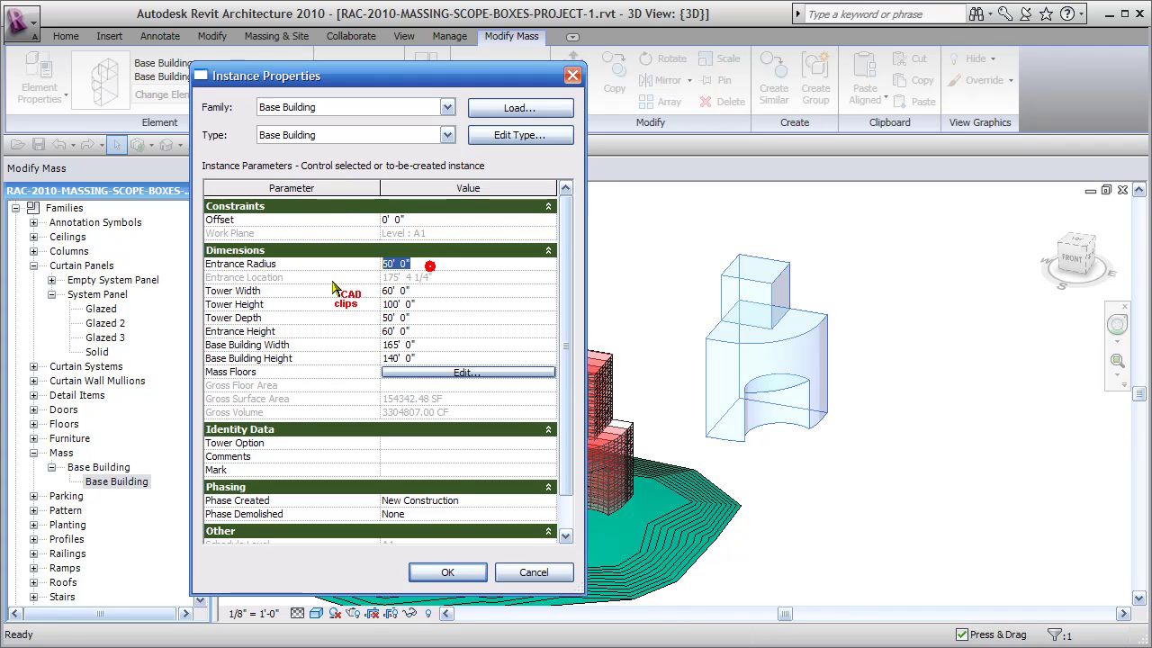
text(35)
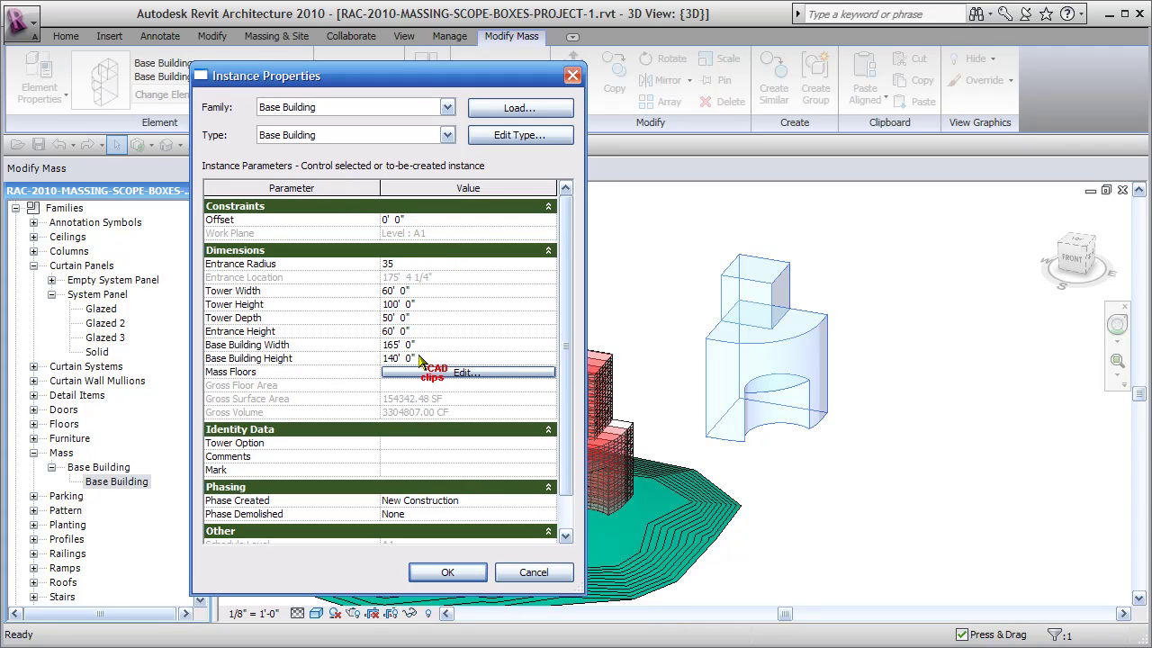
click(449, 572)
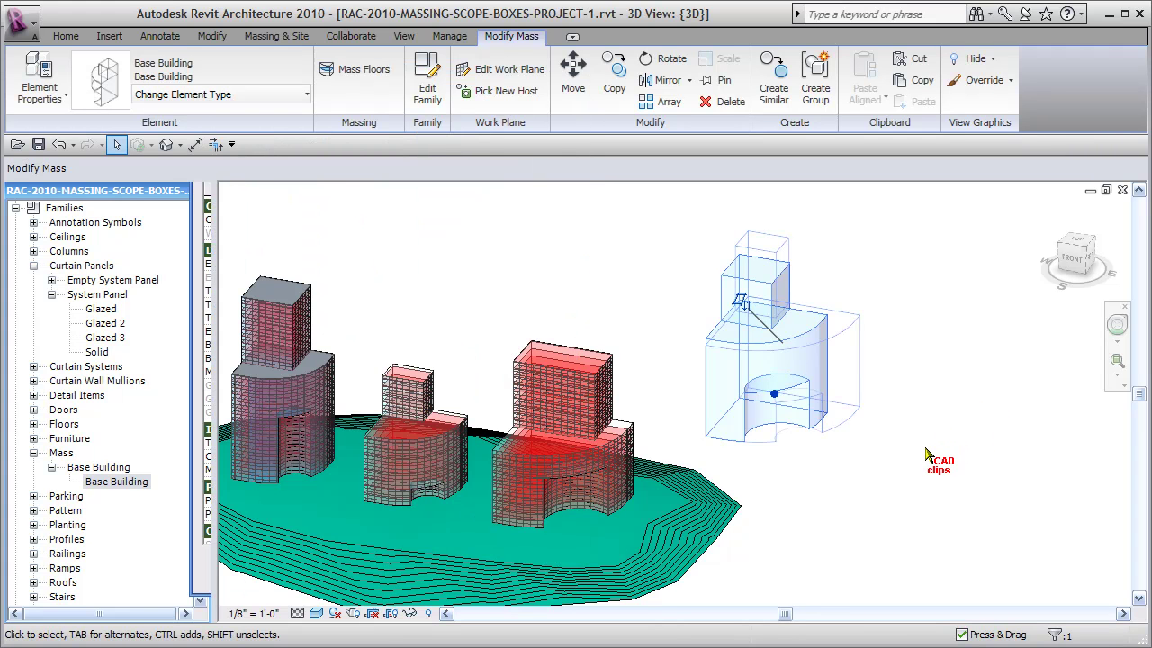
Create curtain systems on the fourth mass's side faces, including the curved face but not the top.
click(917, 472)
middle_drag(919, 477, 902, 501)
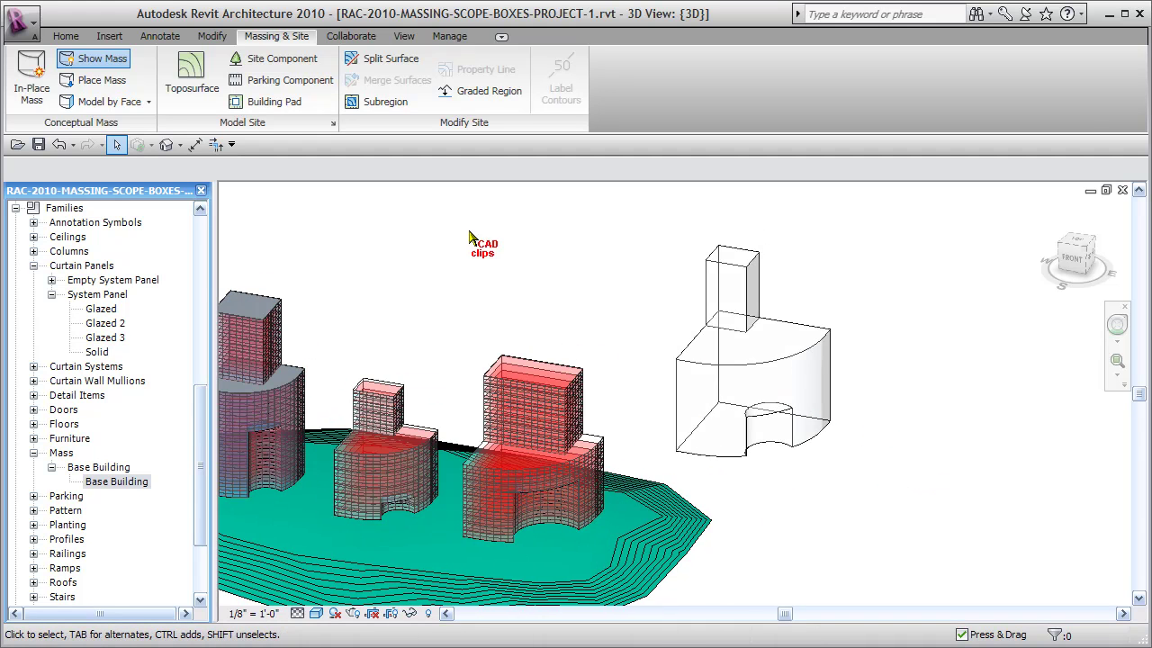
click(147, 104)
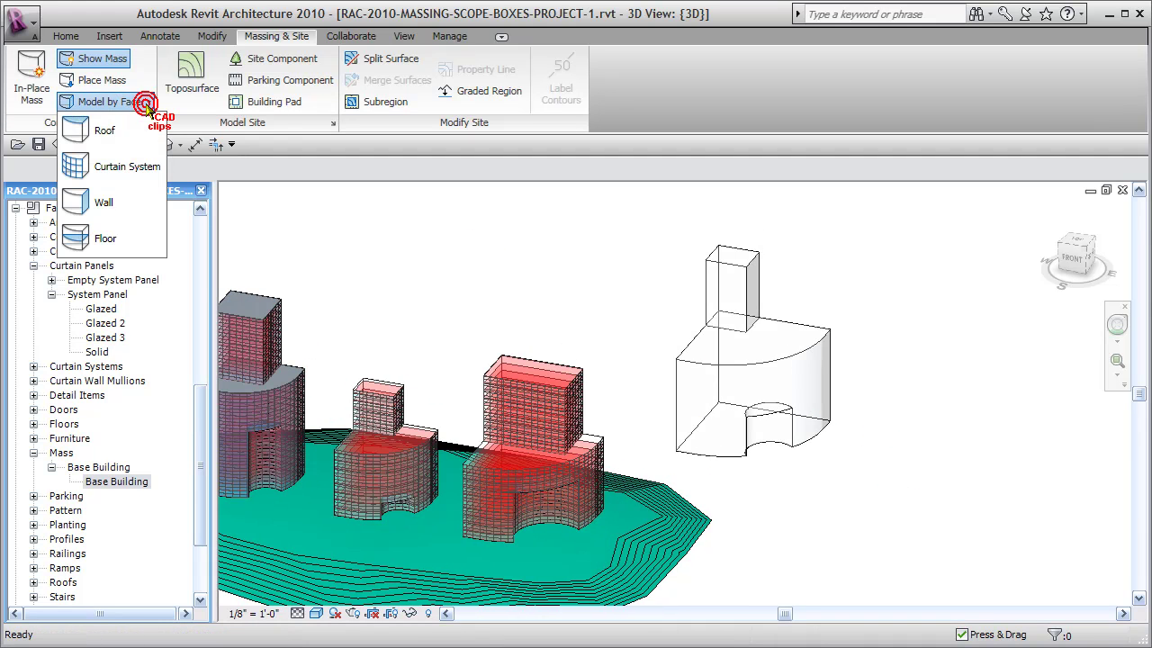
click(117, 166)
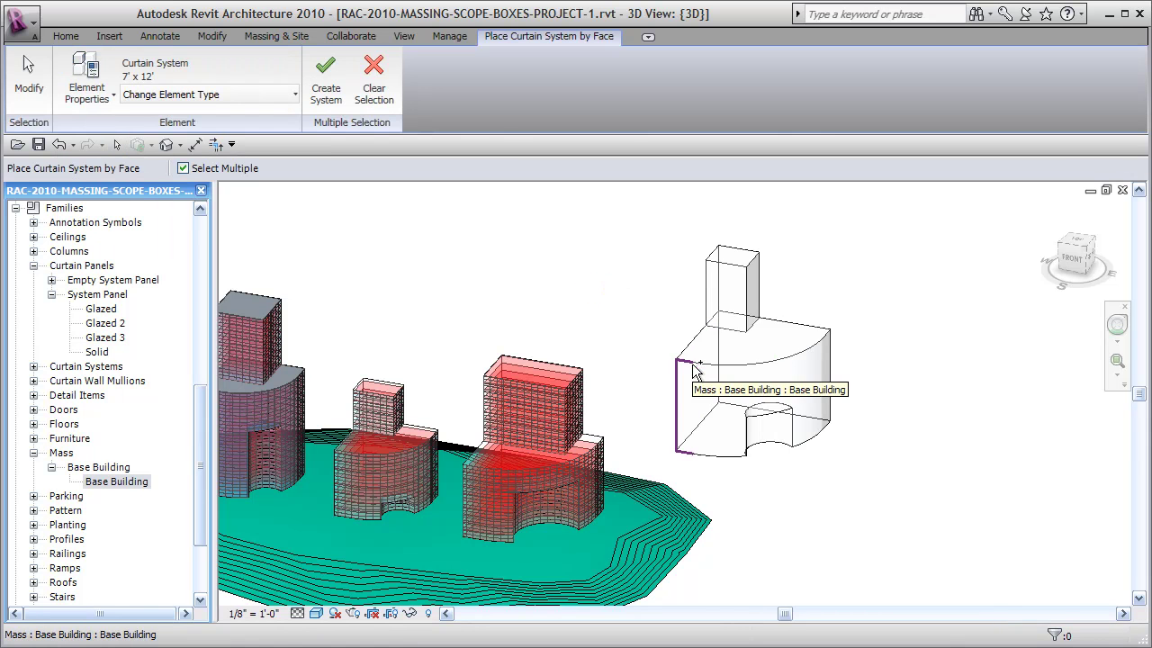
click(753, 379)
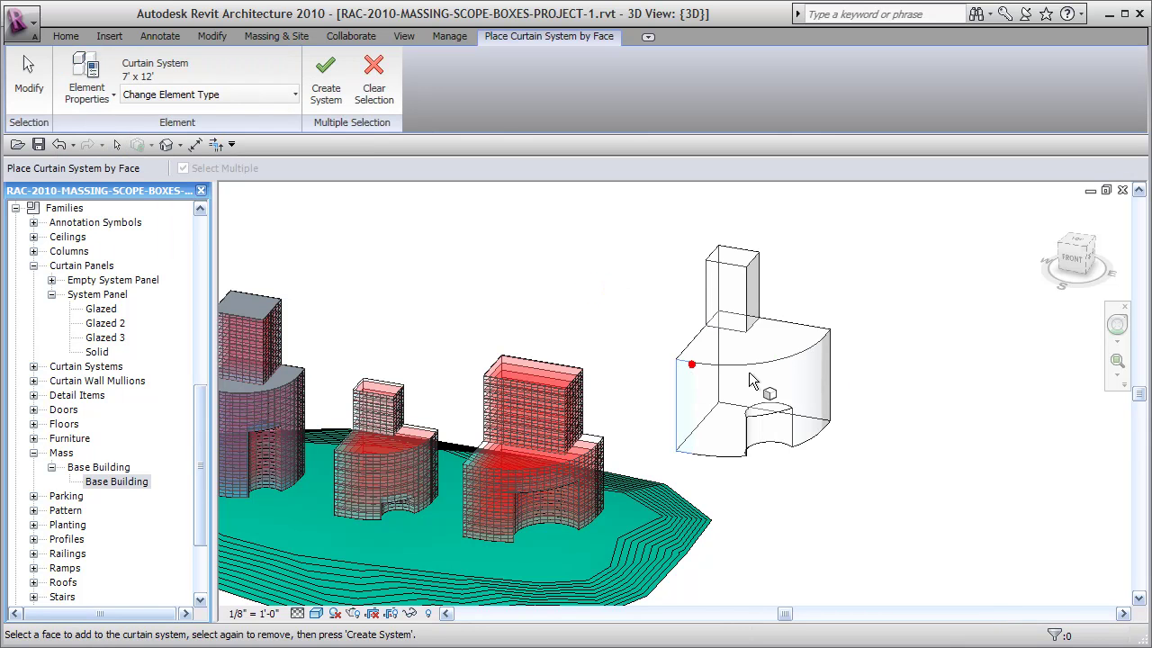
click(804, 349)
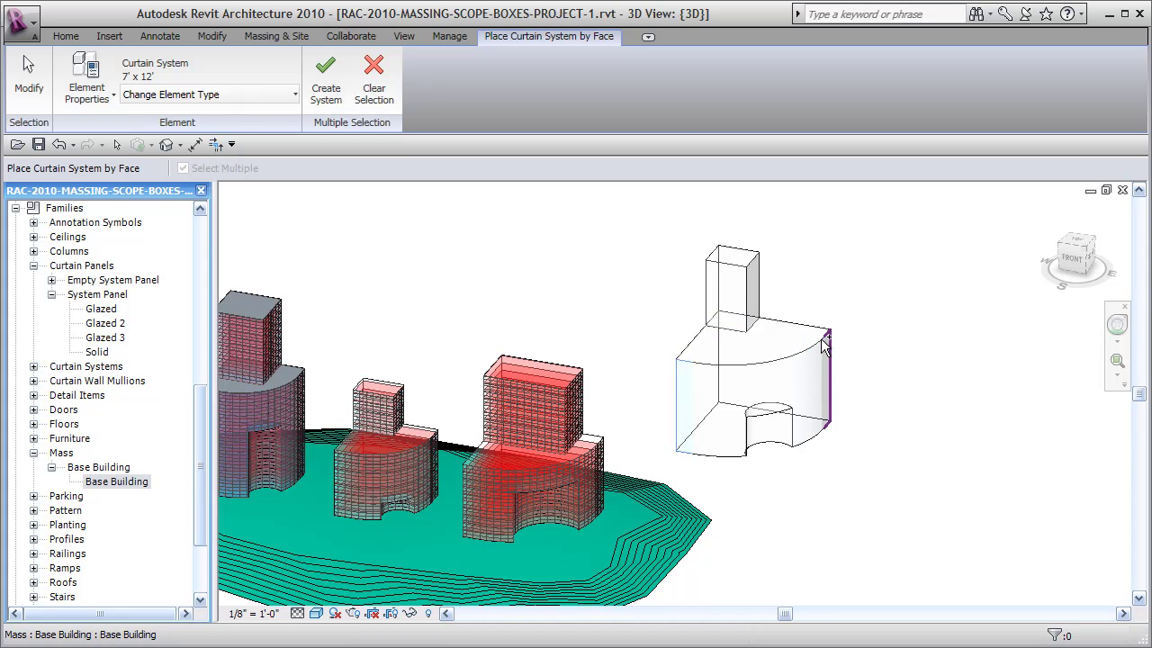
click(813, 433)
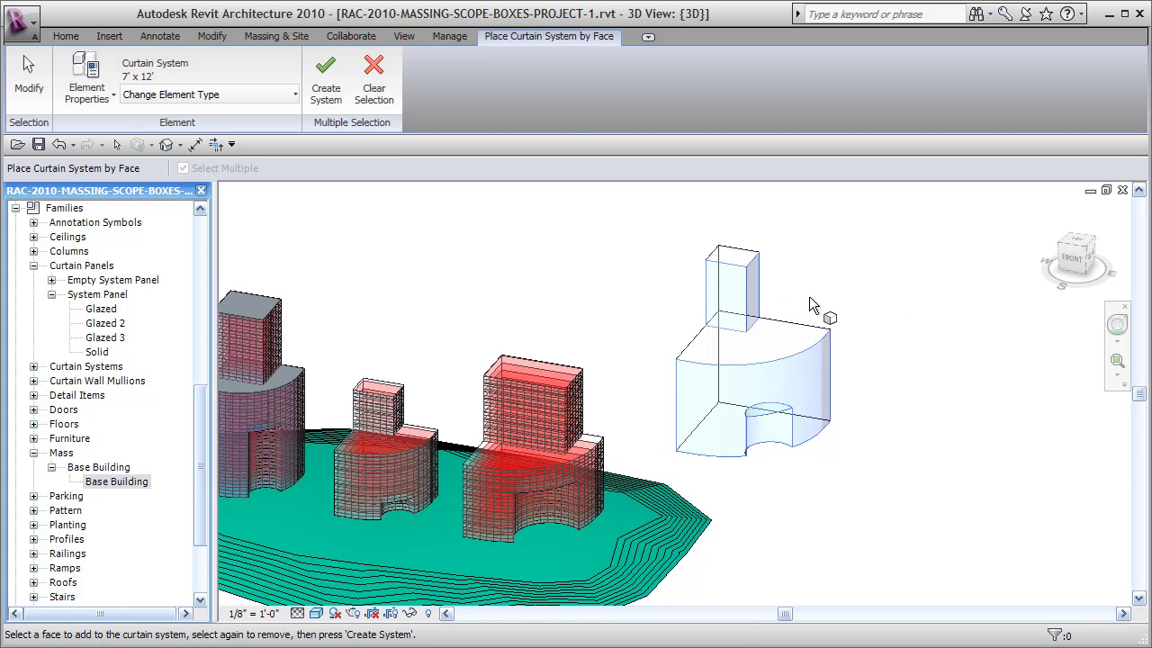
click(328, 81)
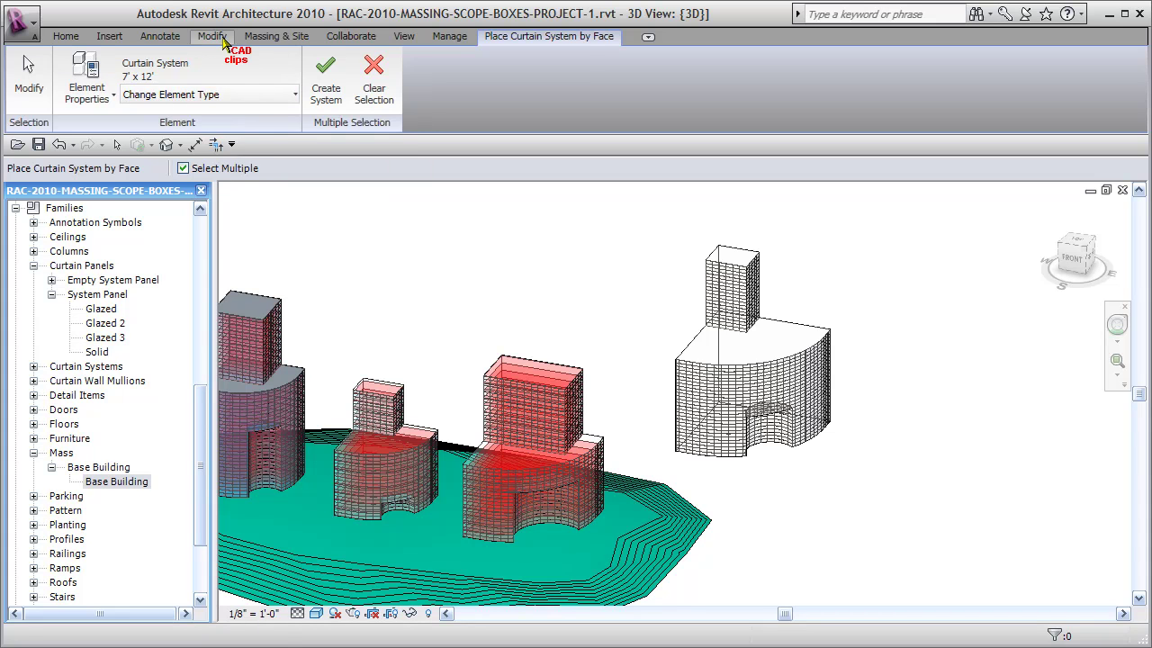
Put roofs by face on the tower top and podium top of the fourth mass.
click(270, 36)
click(141, 102)
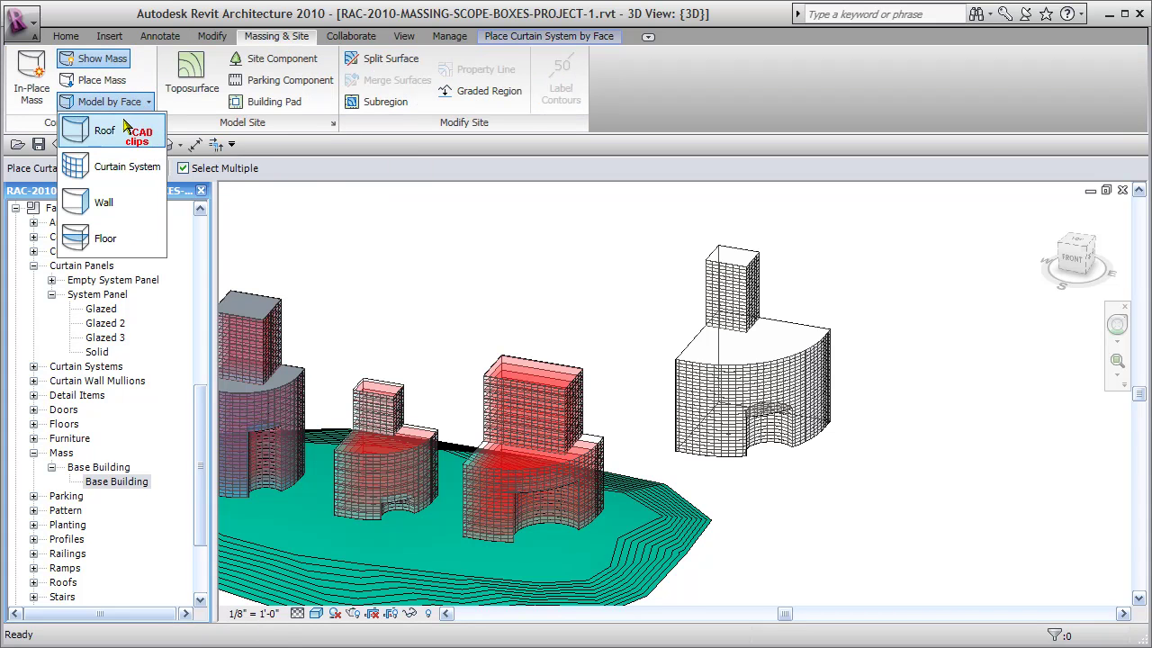
click(125, 126)
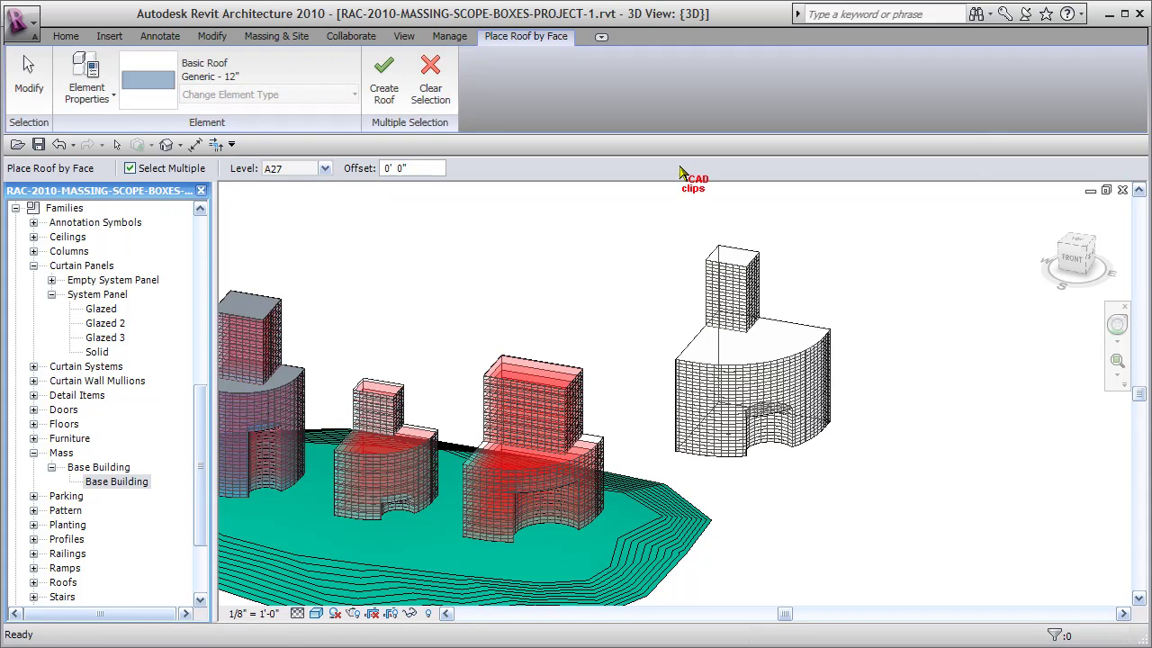
click(736, 245)
click(804, 329)
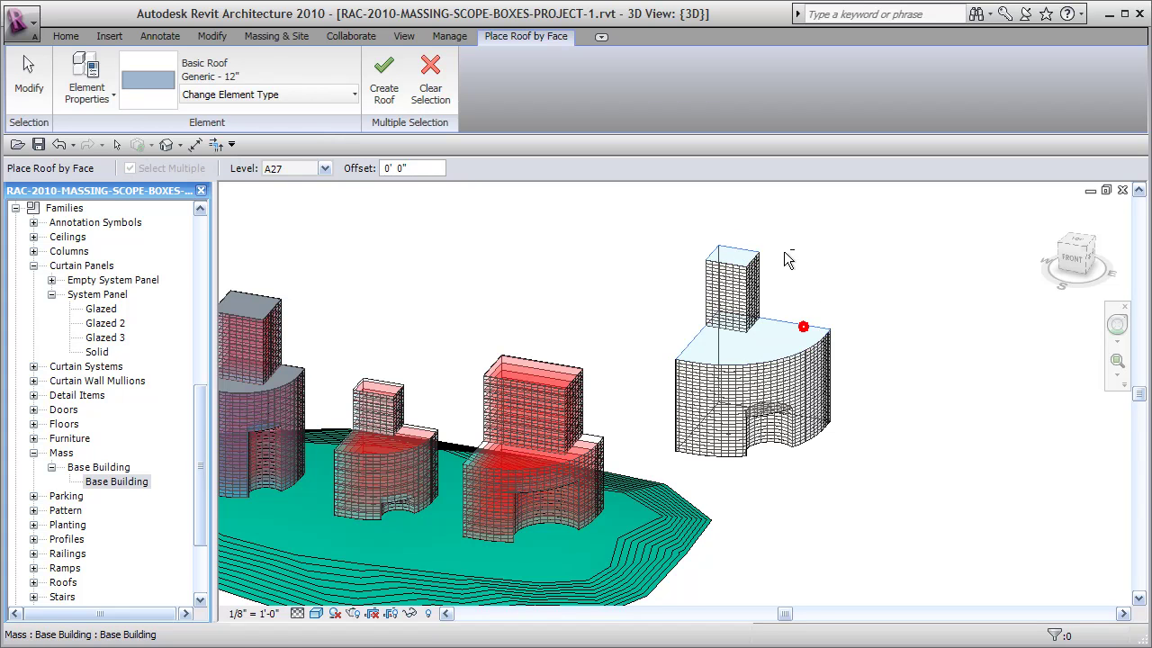
click(388, 77)
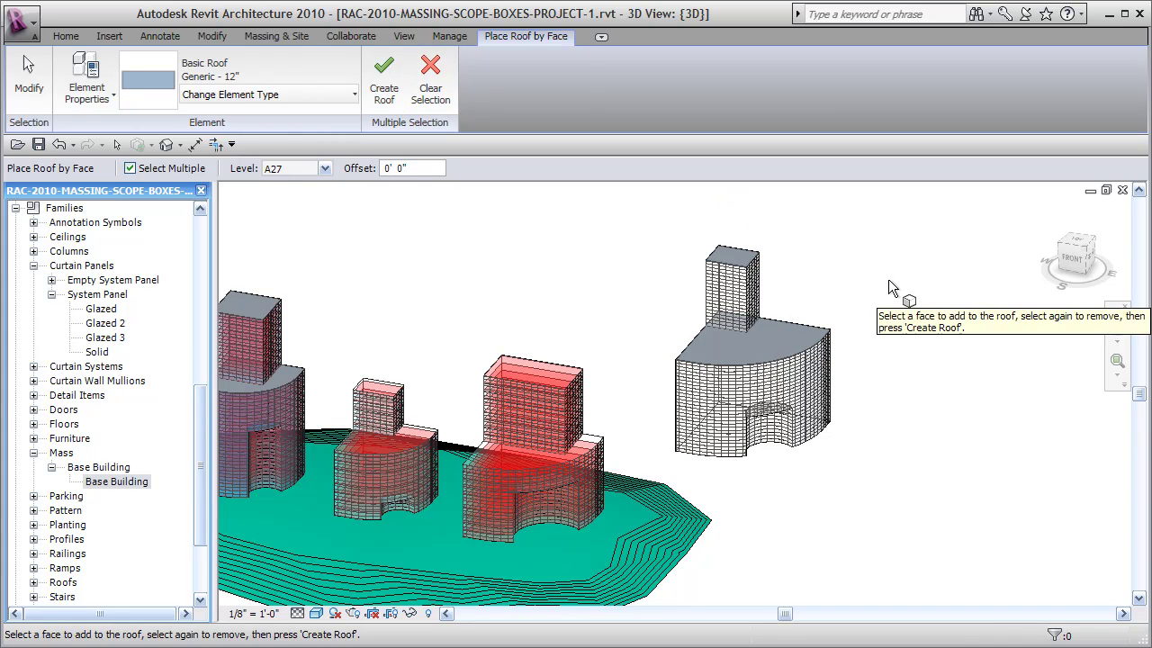
key(Escape)
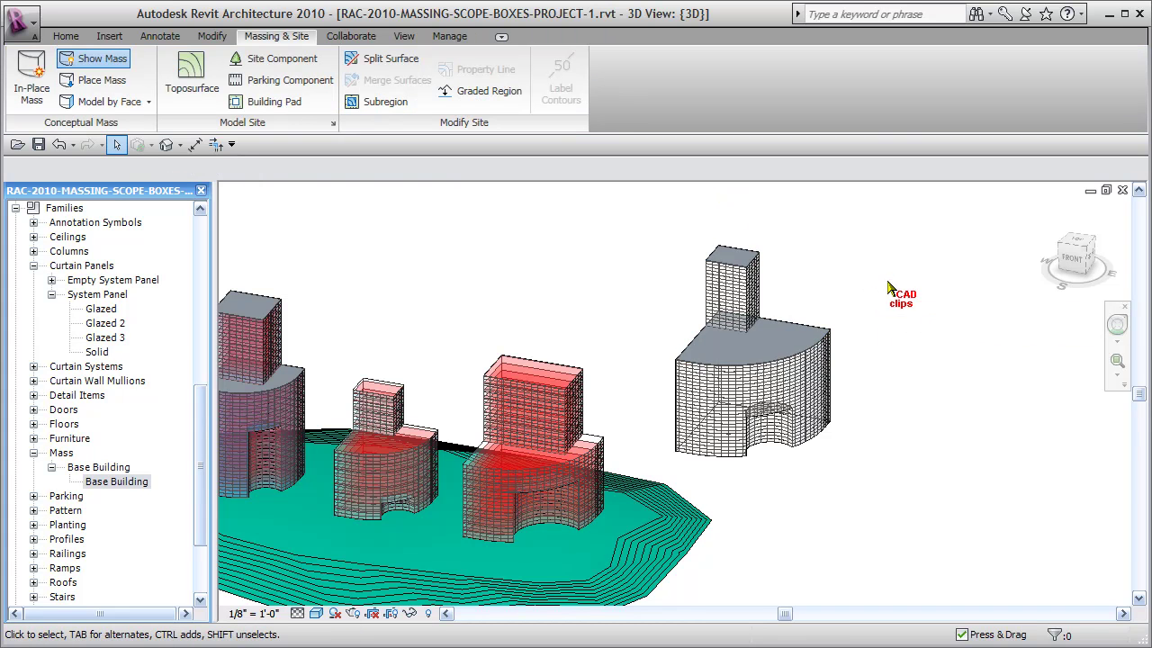
Select the fourth mass and tick levels B1 through B14 as its mass floors.
click(817, 331)
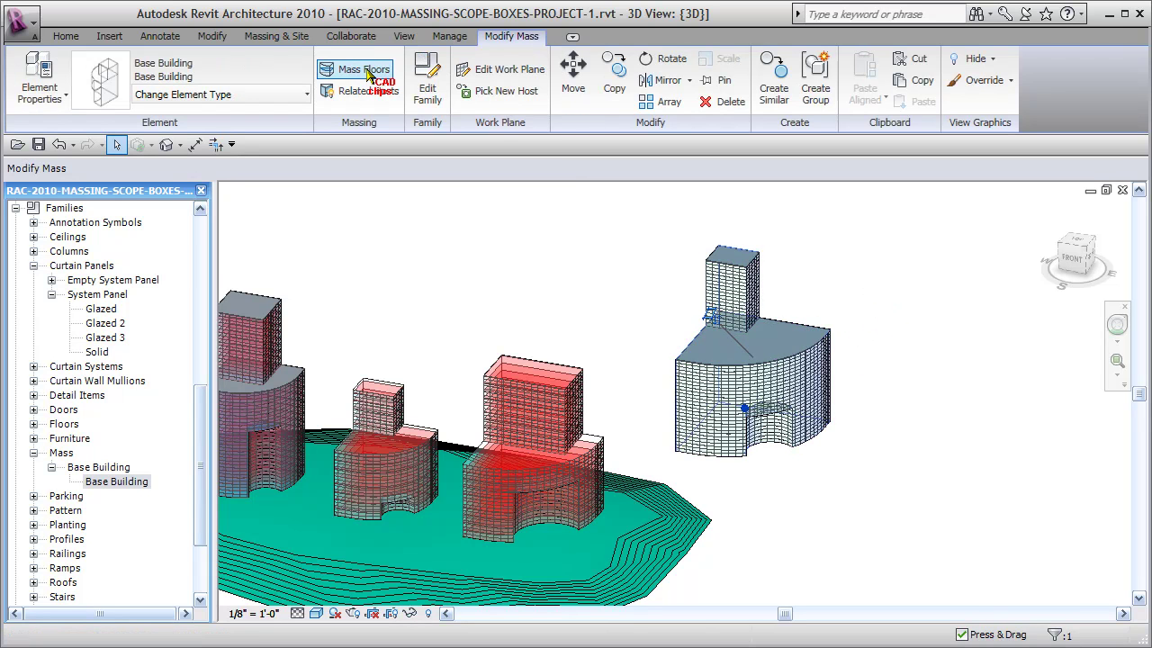
click(358, 69)
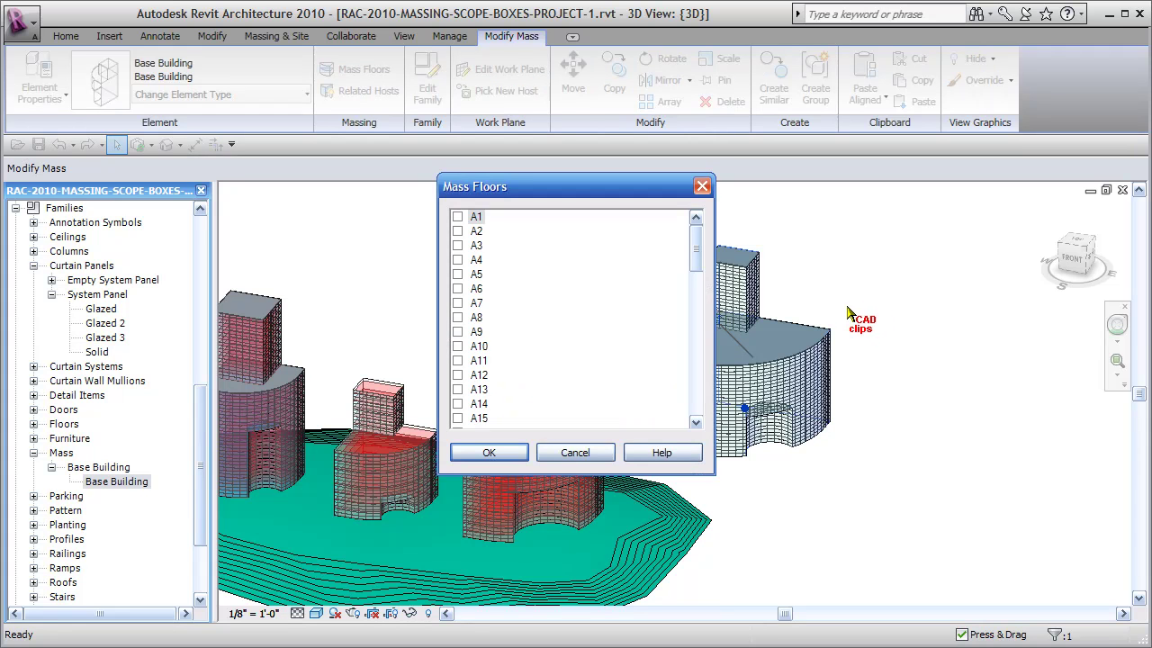
drag(694, 232, 702, 347)
click(479, 273)
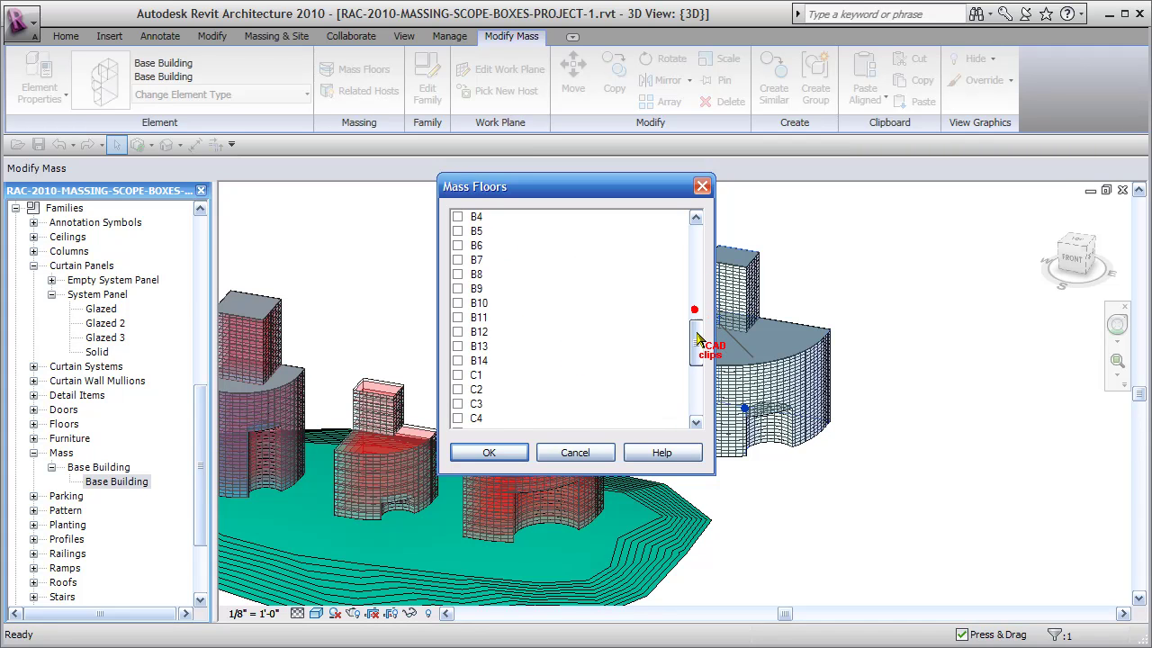
shift+click(482, 360)
click(457, 360)
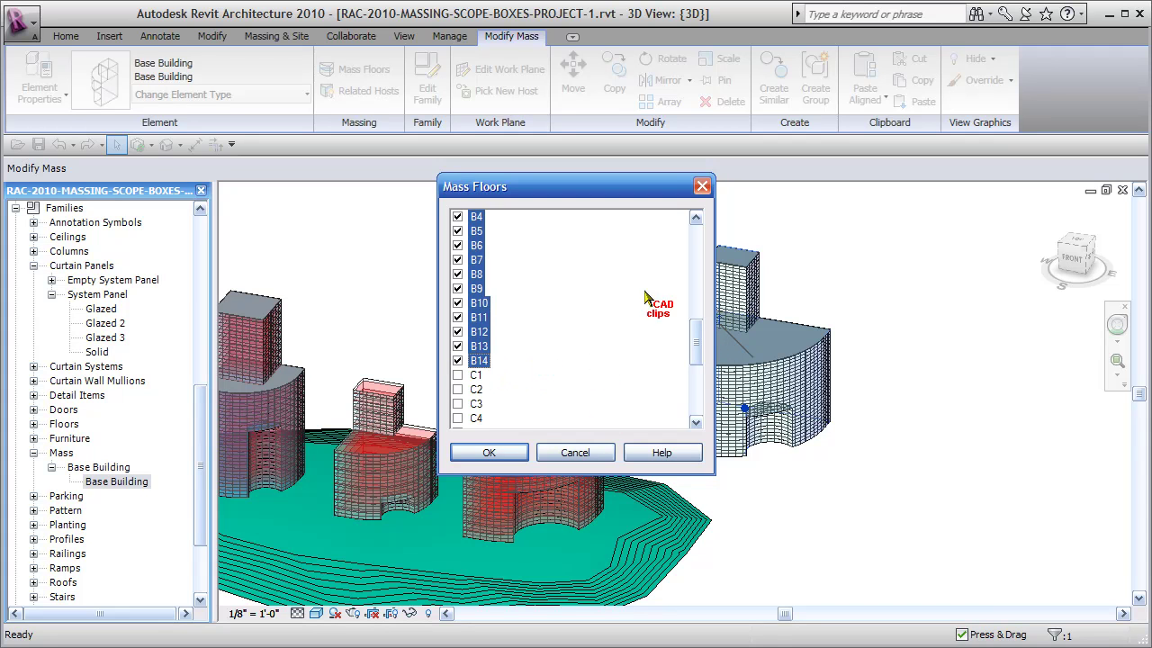
click(489, 453)
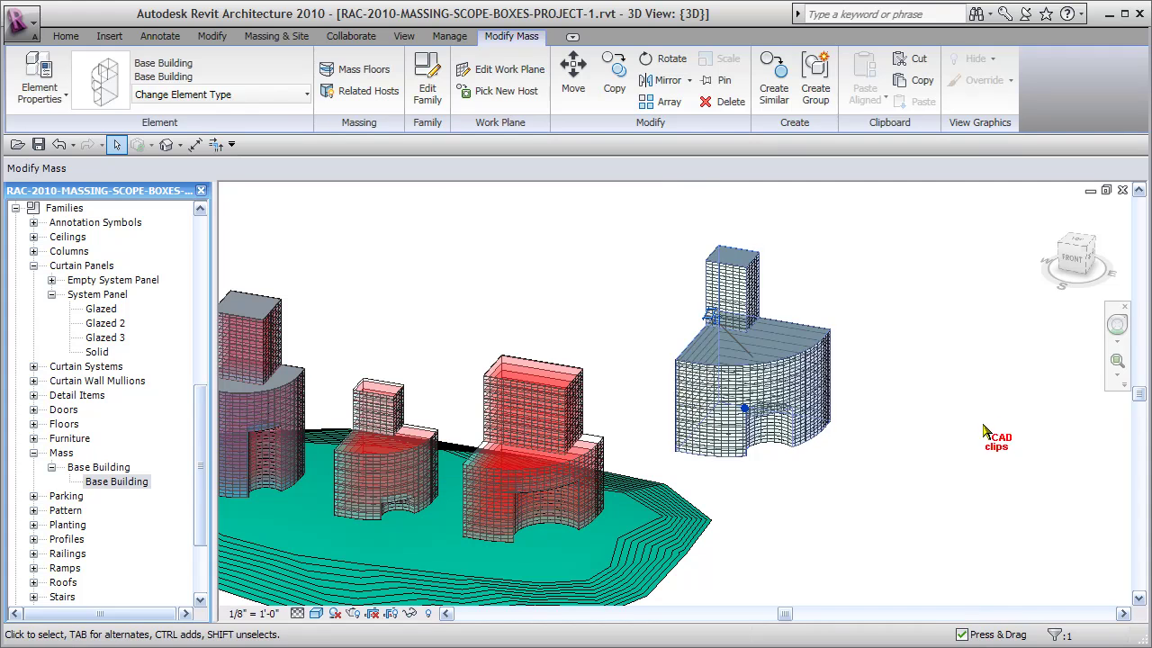
Deselect the mass, pan to show all four buildings, and collapse the Families branch.
click(944, 443)
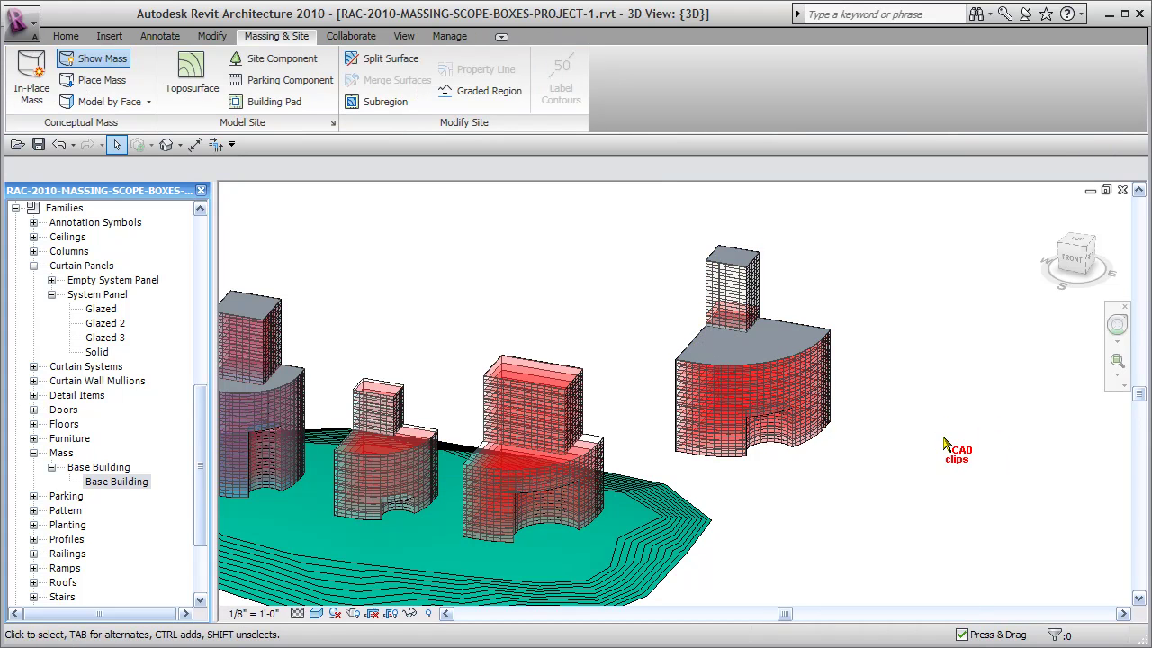
middle_drag(920, 478, 972, 487)
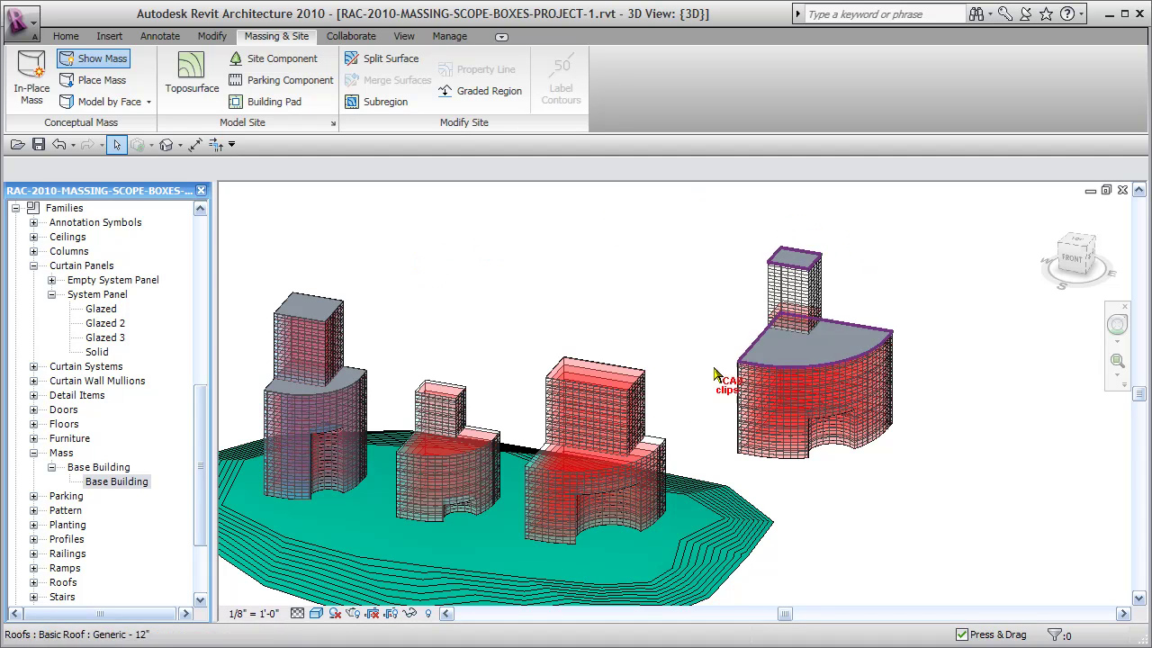
middle_drag(599, 347, 649, 318)
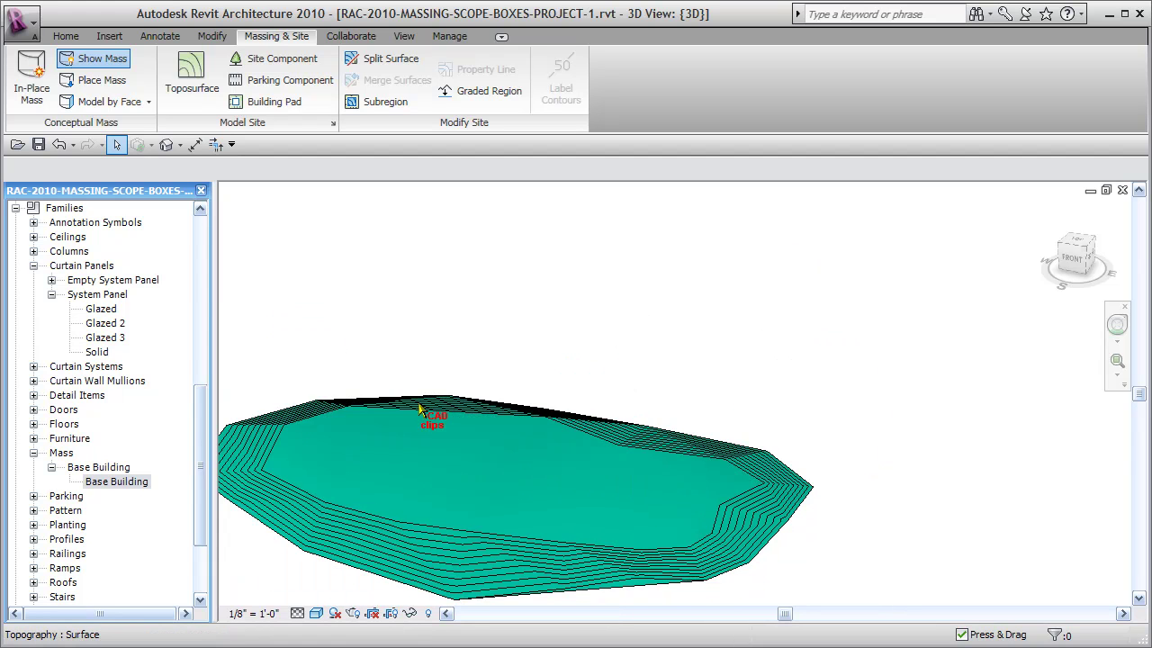
click(15, 208)
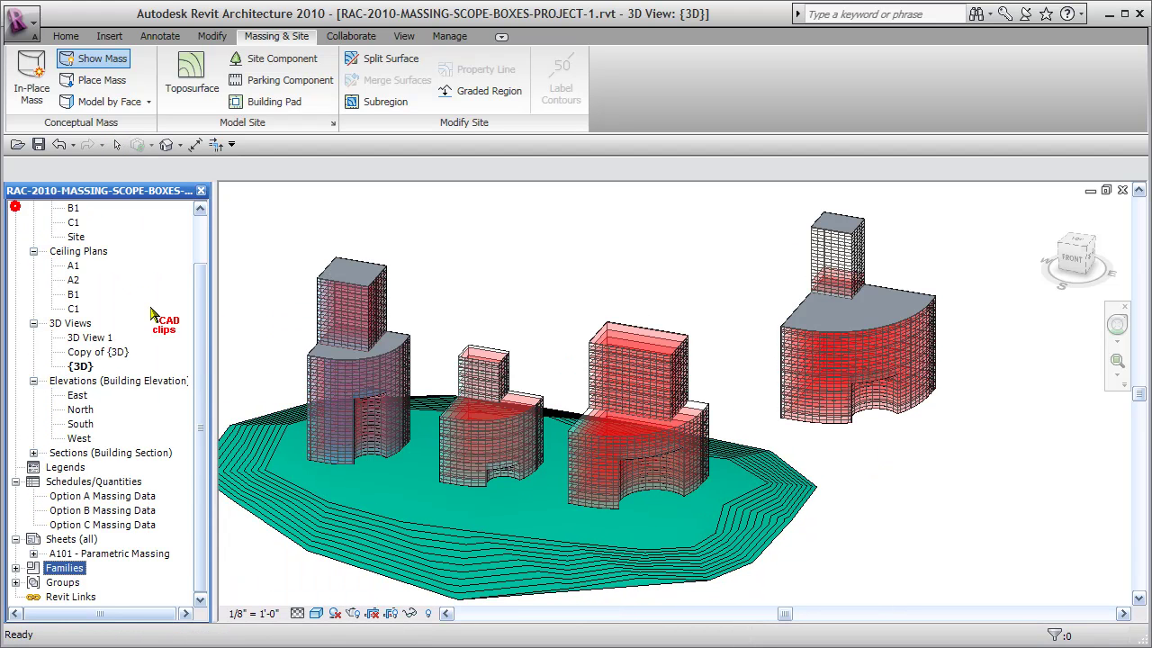
Open sheet A101 - Parametric Massing and pan it so the whole sheet is visible.
double_click(101, 554)
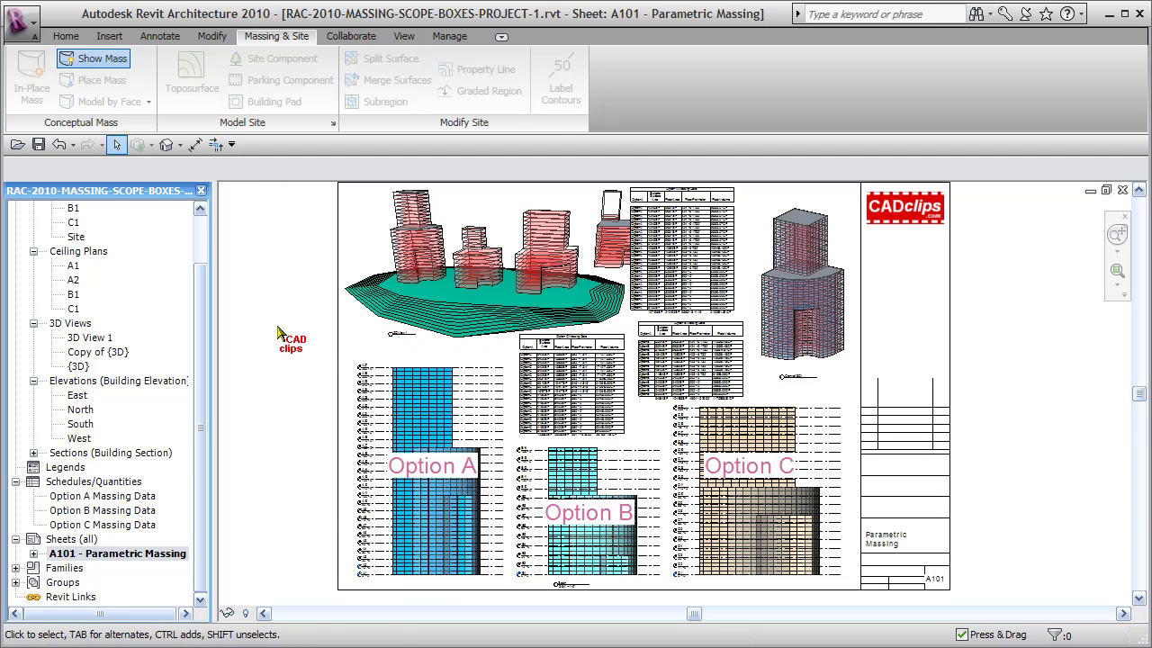
middle_drag(279, 333, 268, 349)
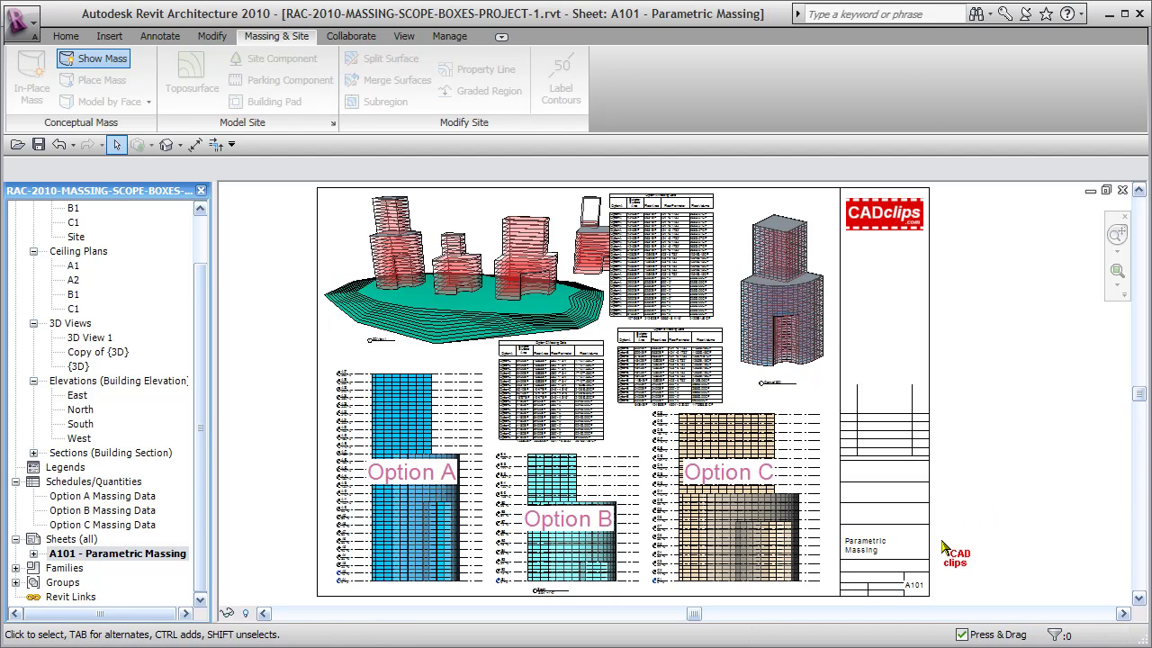
middle_drag(978, 517, 987, 517)
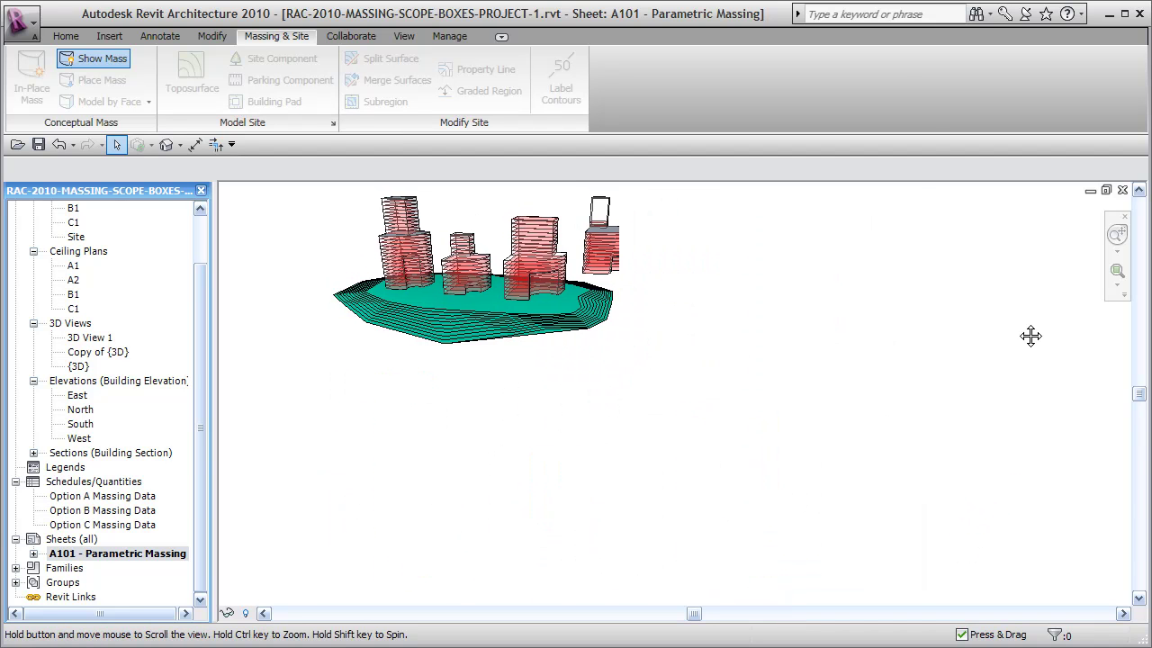